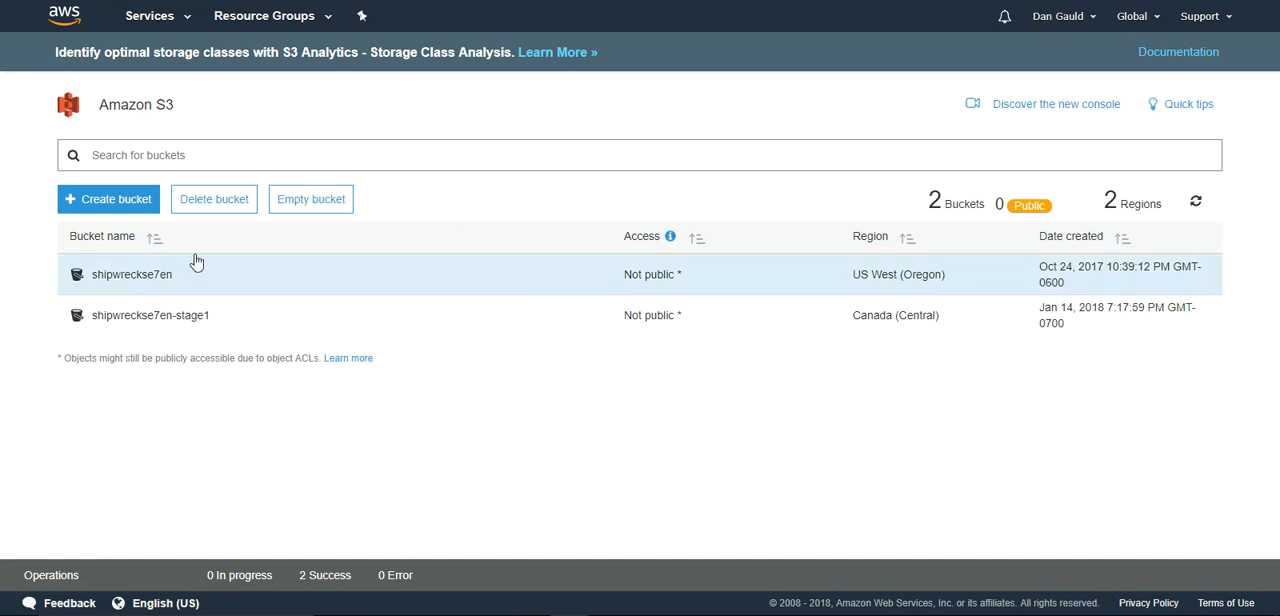
# - Start creating a new S3 bucket and enter test as its name
pyautogui.click(100, 202)
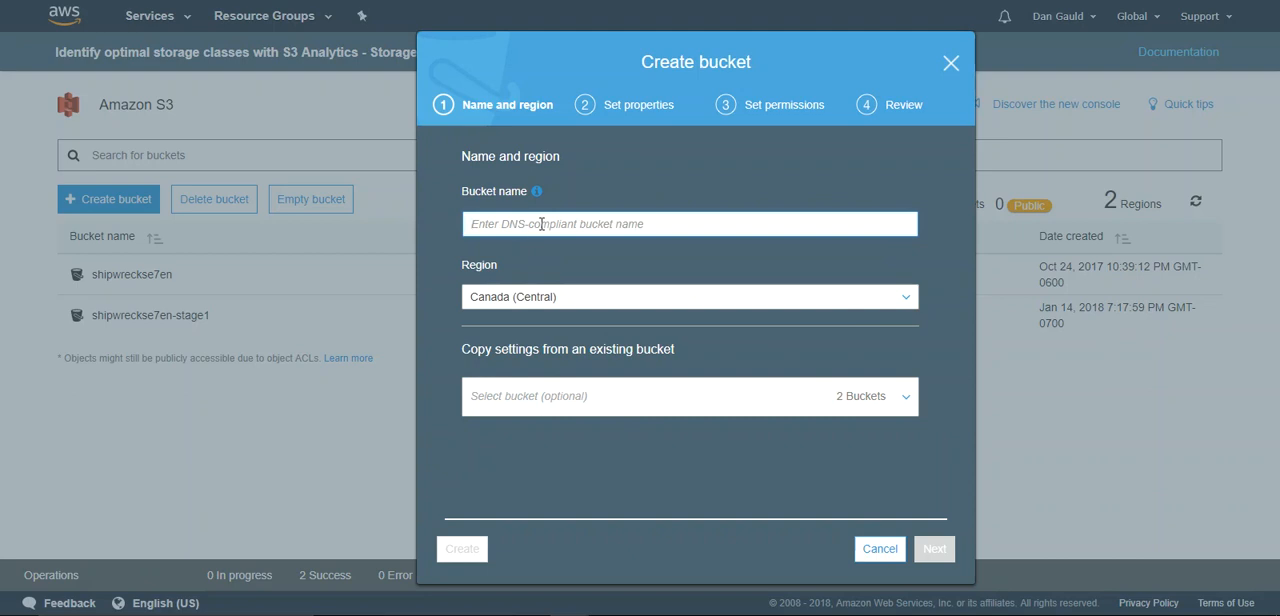
pyautogui.write('test')
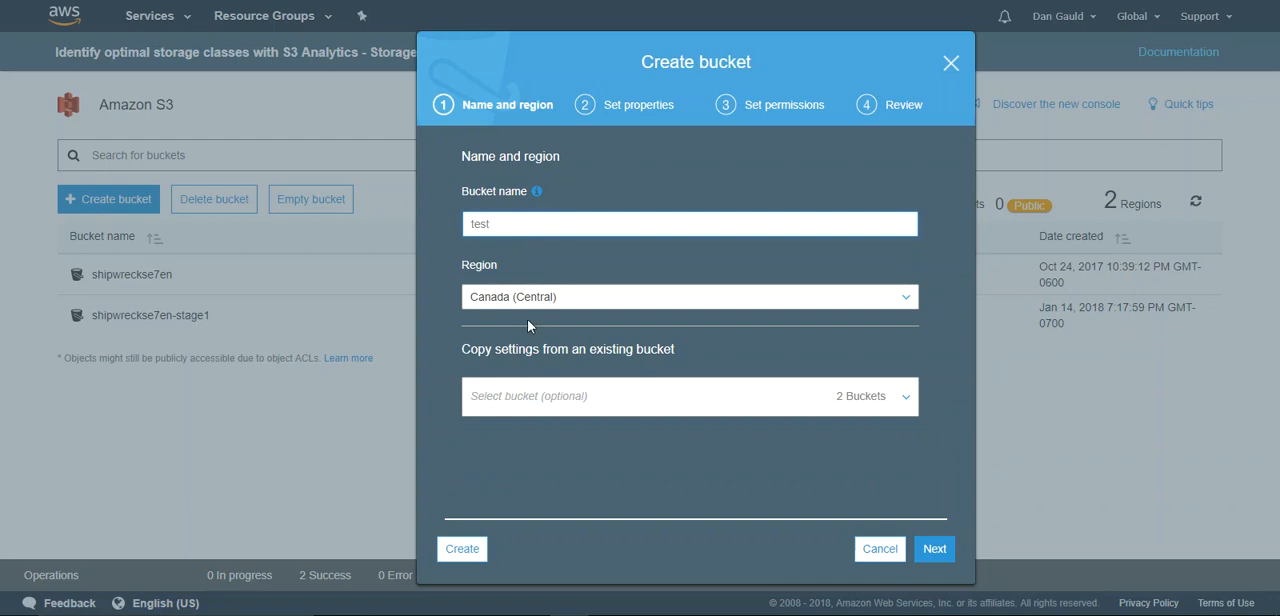
# - Look at the region choices and the existing buckets offered for copying settings
pyautogui.click(527, 302)
pyautogui.click(443, 272)
pyautogui.click(525, 226)
pyautogui.click(484, 400)
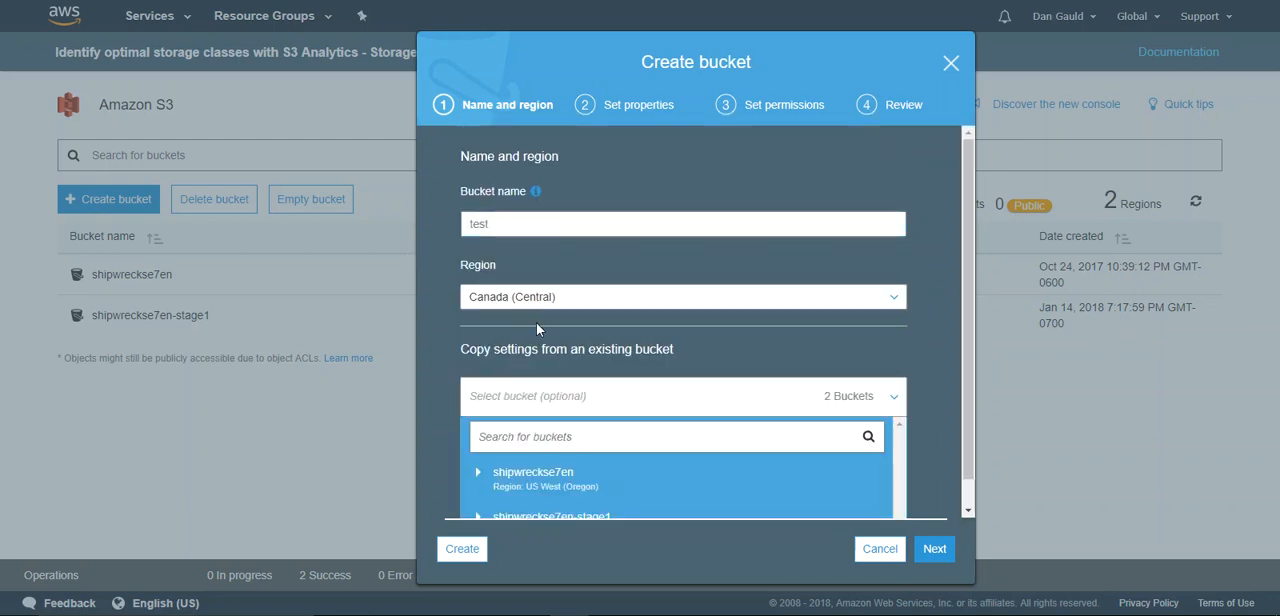
pyautogui.click(535, 221)
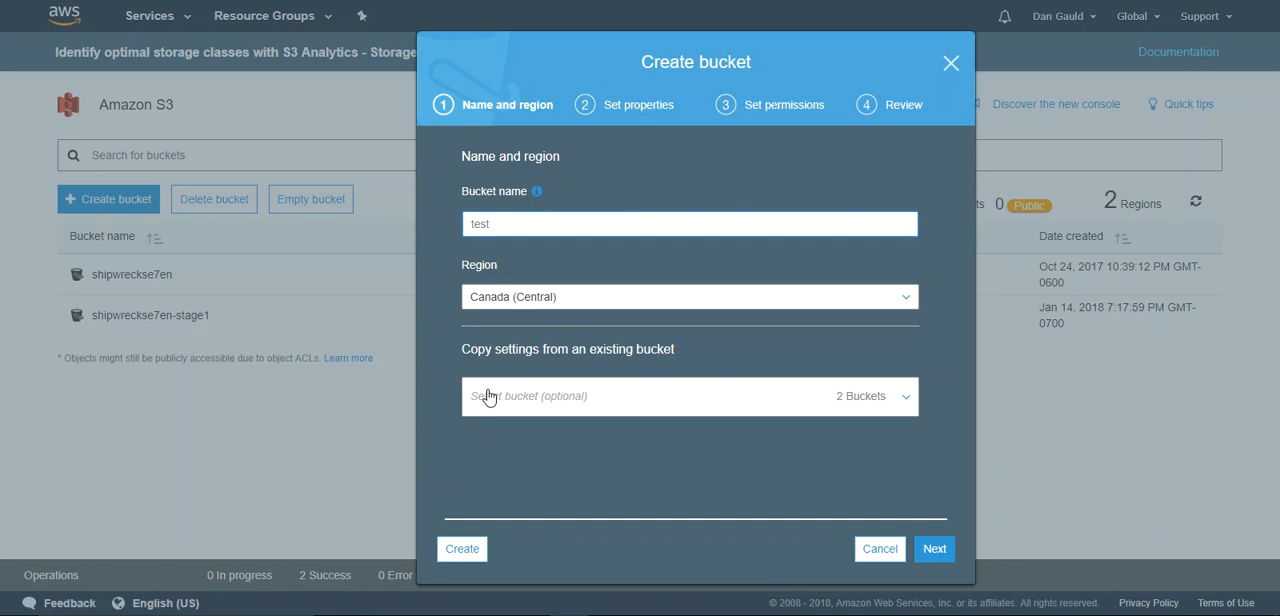
# - Try shipwreckse7en as the bucket name in place of test
pyautogui.moveTo(505, 222); pyautogui.dragTo(453, 224)
pyautogui.click(495, 224)
pyautogui.press('BackSpace')
pyautogui.press('BackSpace')
pyautogui.press('BackSpace')
pyautogui.write('shipwreckse7en')
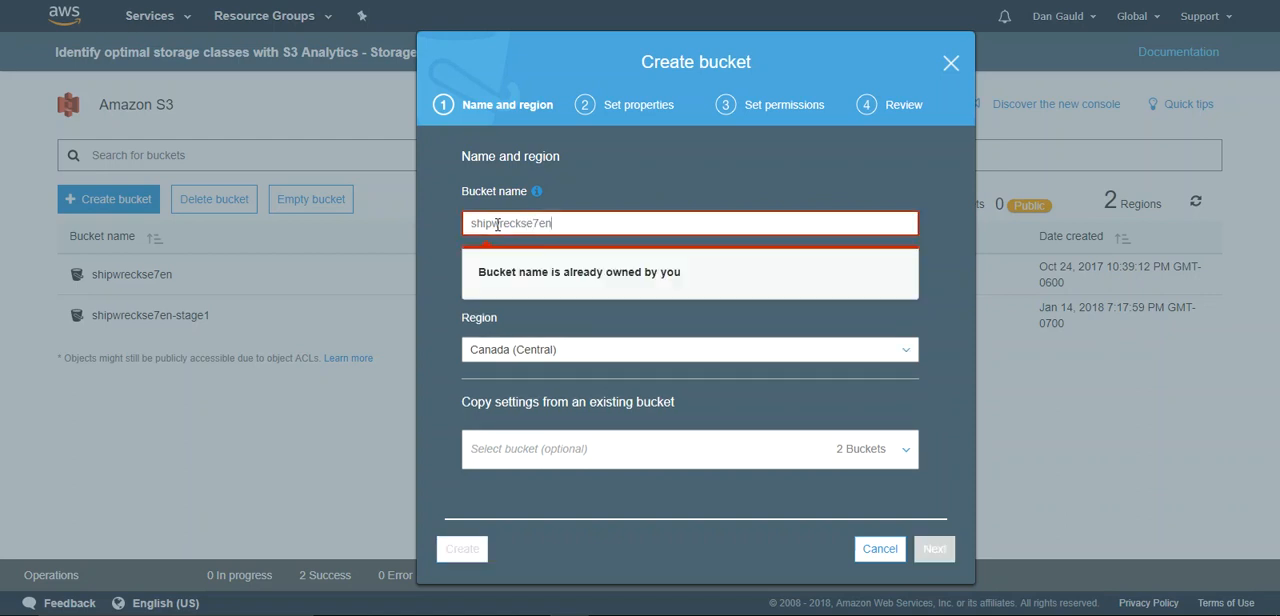
# - Replace the bucket name with shipwreckse7en123, keep the Canada (Central) region, and continue to the bucket properties
pyautogui.press('BackSpace')
pyautogui.press('BackSpace')
pyautogui.press('BackSpace')
pyautogui.press('BackSpace')
pyautogui.press('BackSpace')
pyautogui.press('BackSpace')
pyautogui.press('BackSpace')
pyautogui.press('BackSpace')
pyautogui.press('BackSpace')
pyautogui.press('BackSpace')
pyautogui.press('BackSpace')
pyautogui.press('BackSpace')
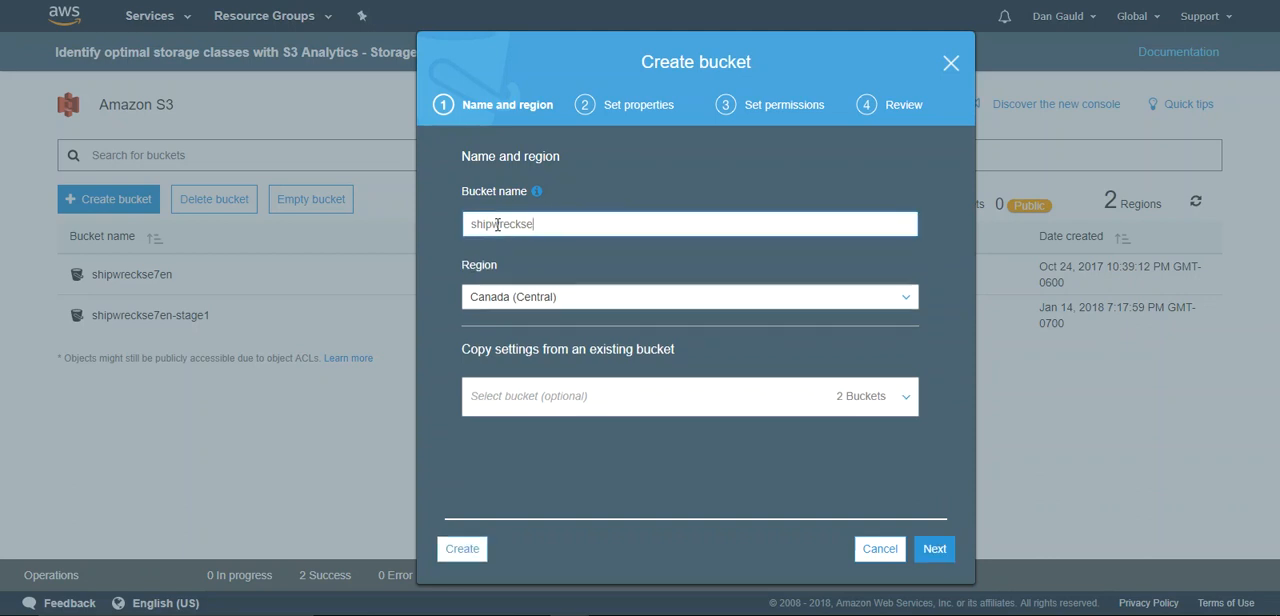
pyautogui.press('BackSpace')
pyautogui.press('BackSpace')
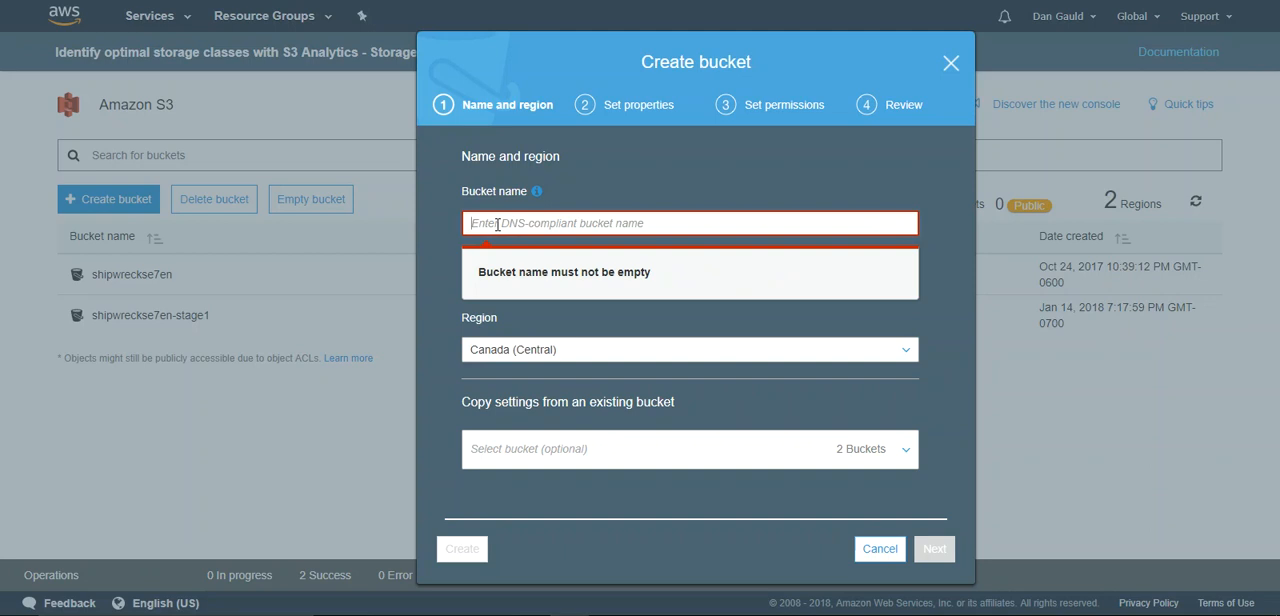
pyautogui.write('ship')
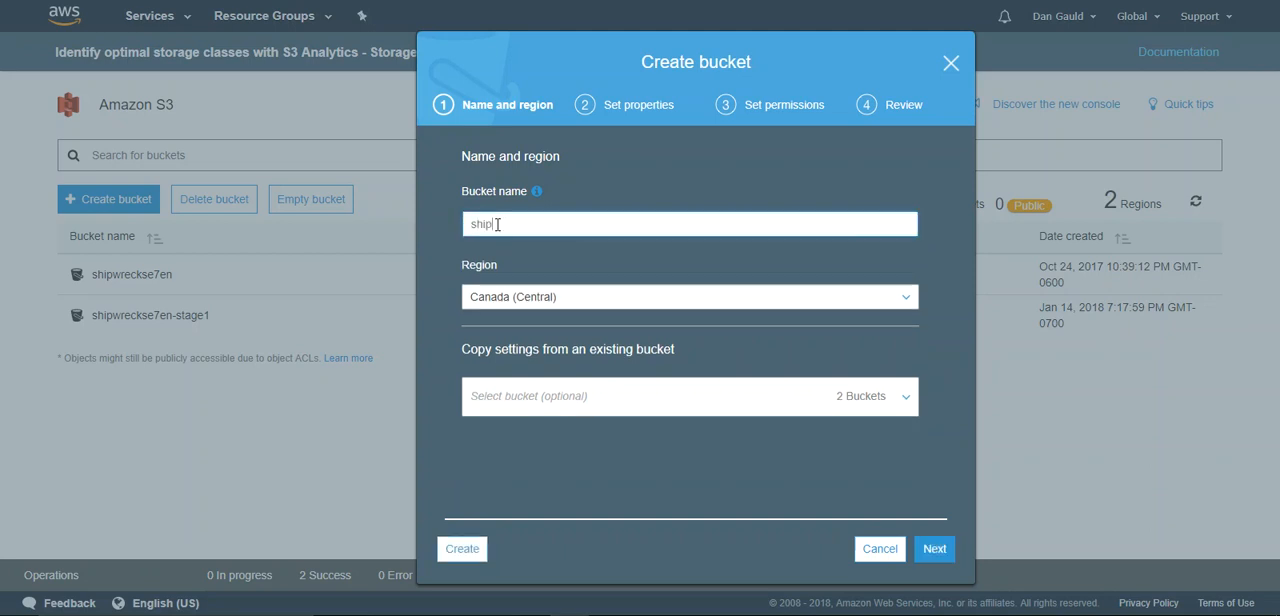
pyautogui.write('wreckse7en')
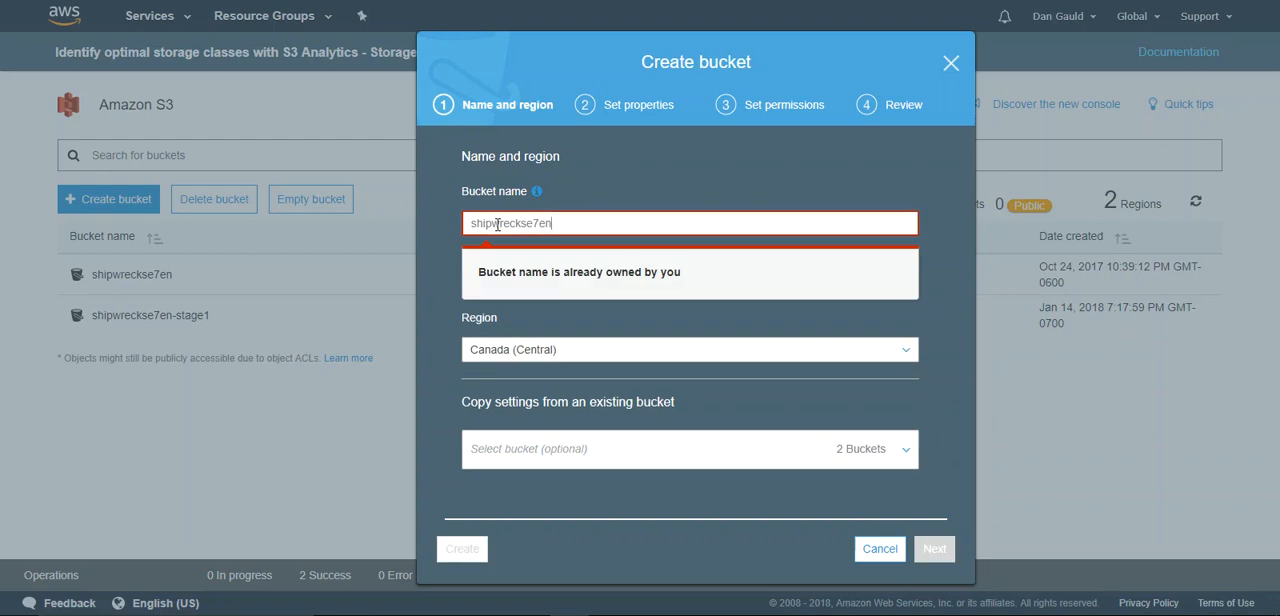
pyautogui.write('123')
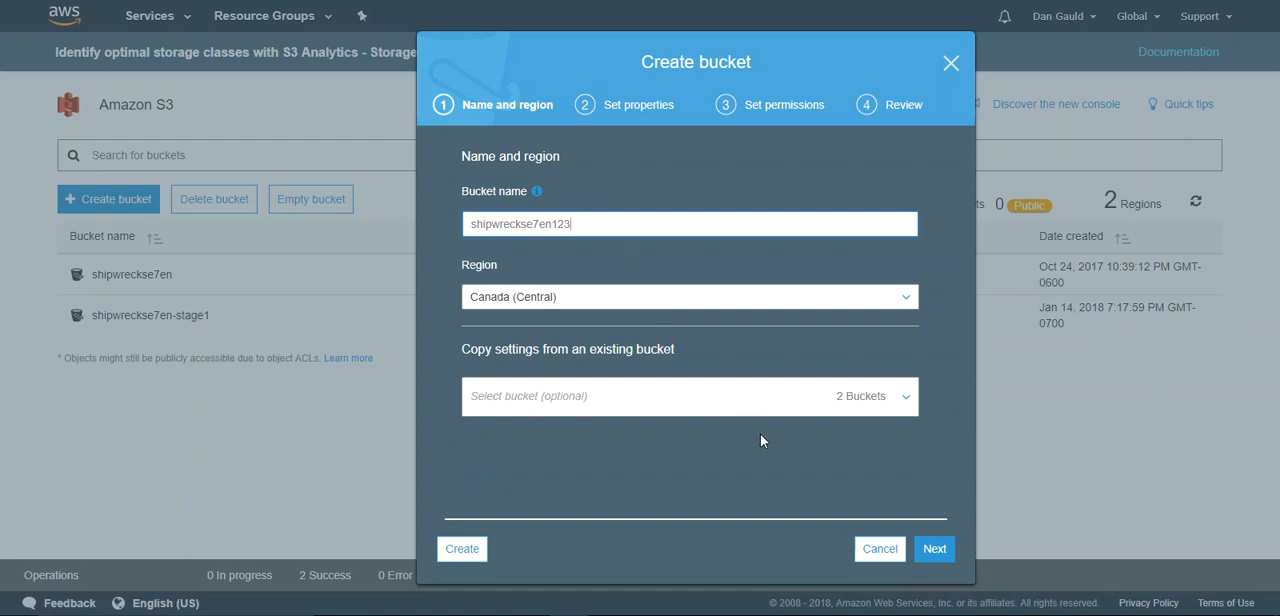
pyautogui.click(934, 550)
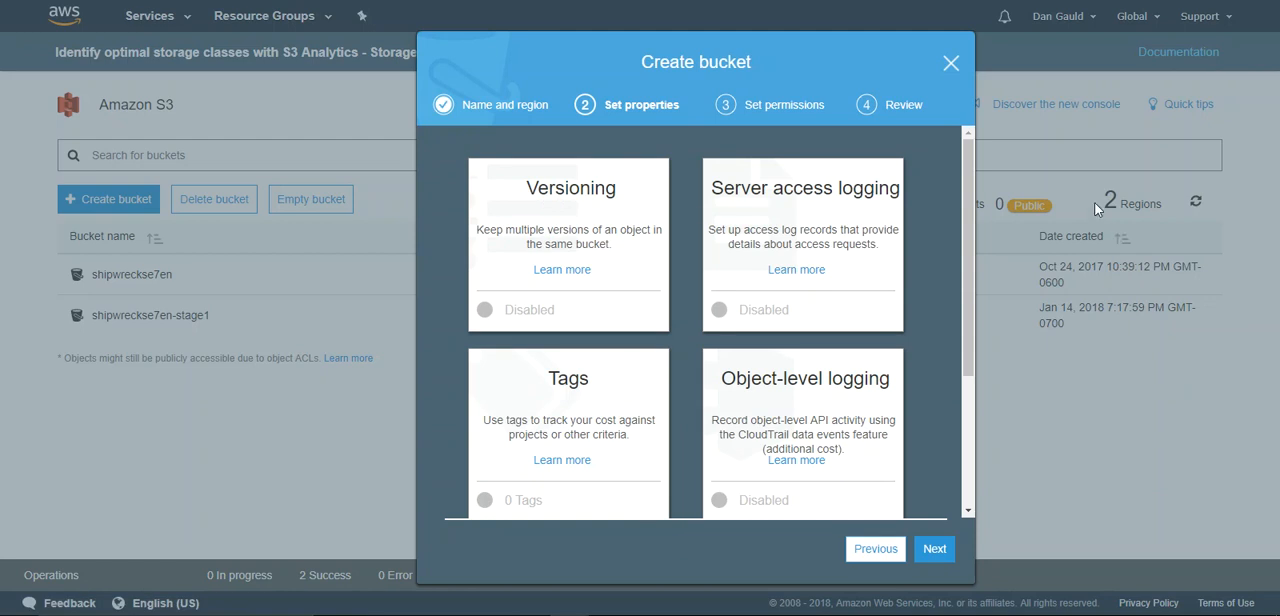
# - Look through the bucket properties, leave them all at their defaults, and continue to the permissions
pyautogui.scroll(-2, 964, 276)
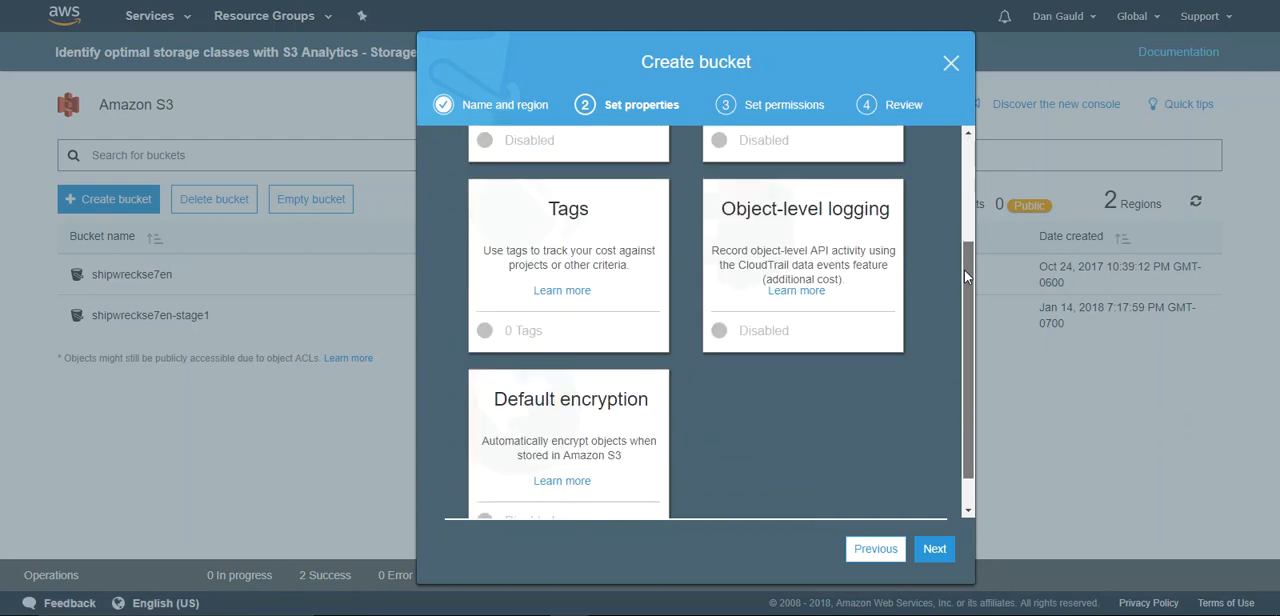
pyautogui.scroll(2, 964, 270)
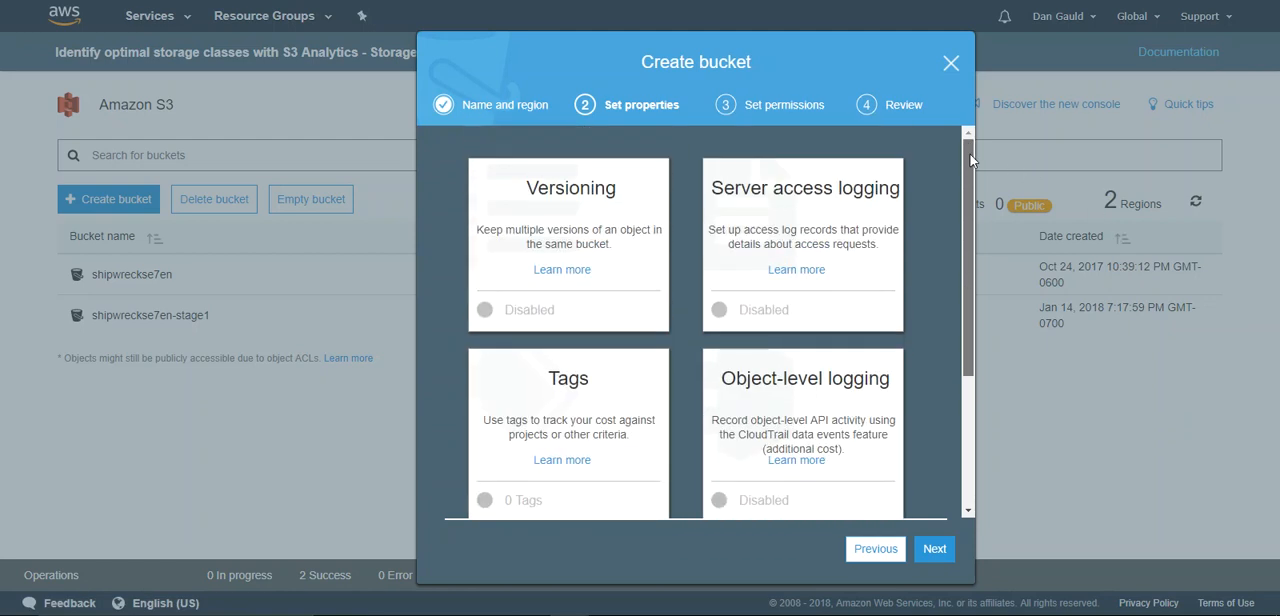
pyautogui.click(926, 553)
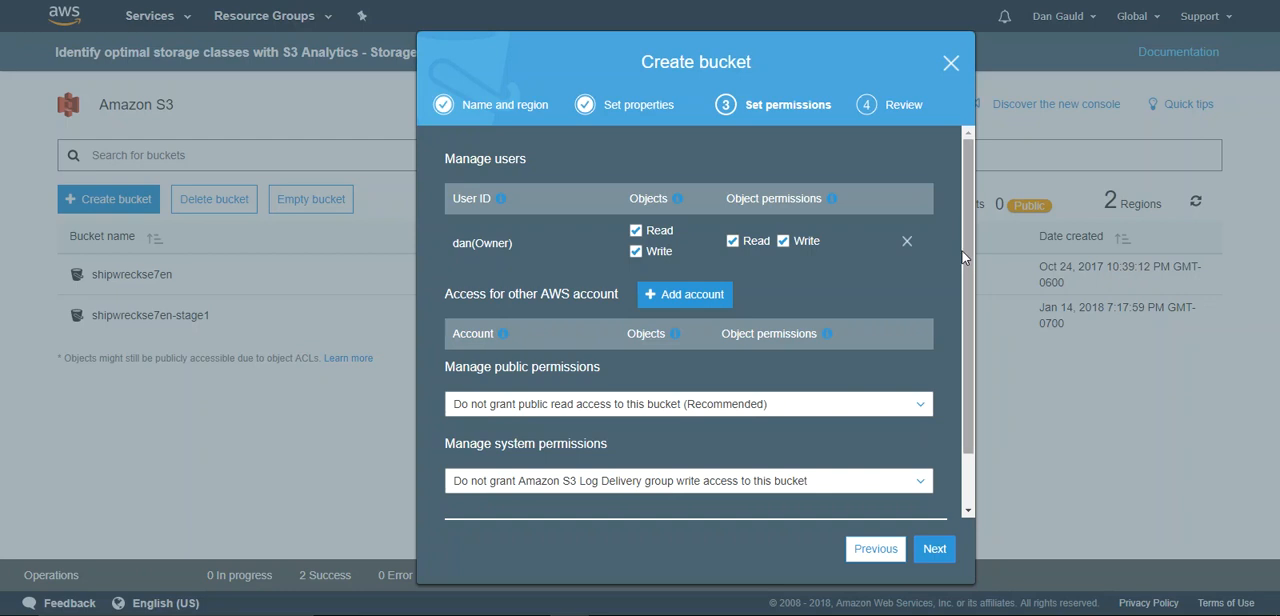
# - Set the public permissions to grant public read access to the bucket and proceed to the review
pyautogui.moveTo(964, 257); pyautogui.dragTo(960, 311)
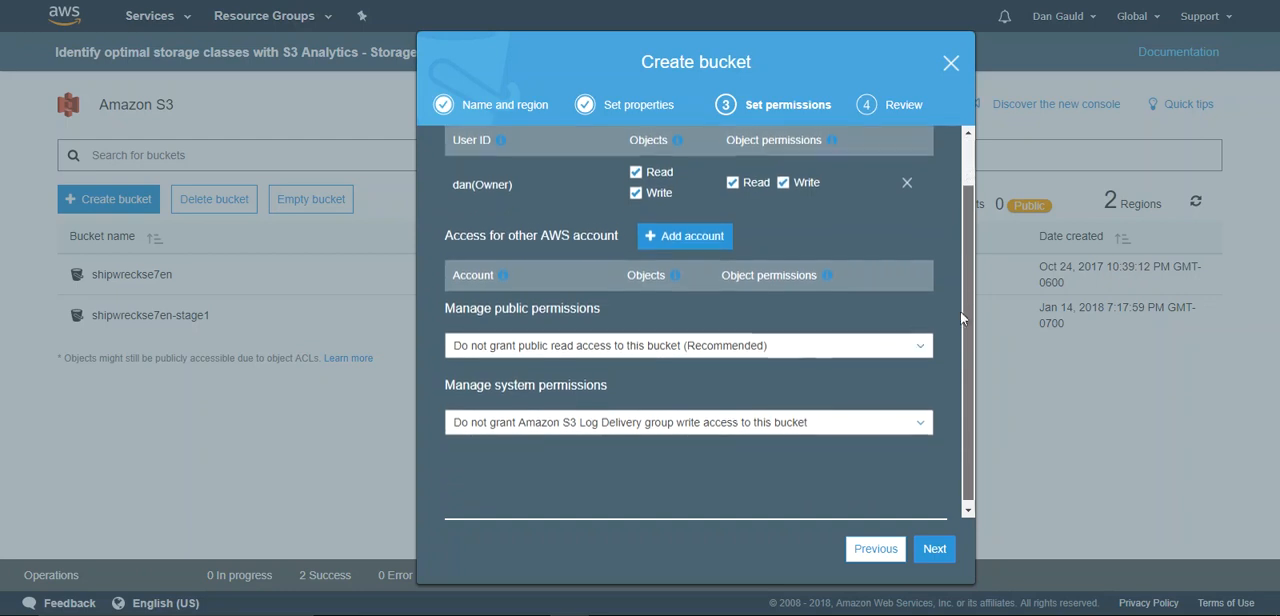
pyautogui.click(745, 345)
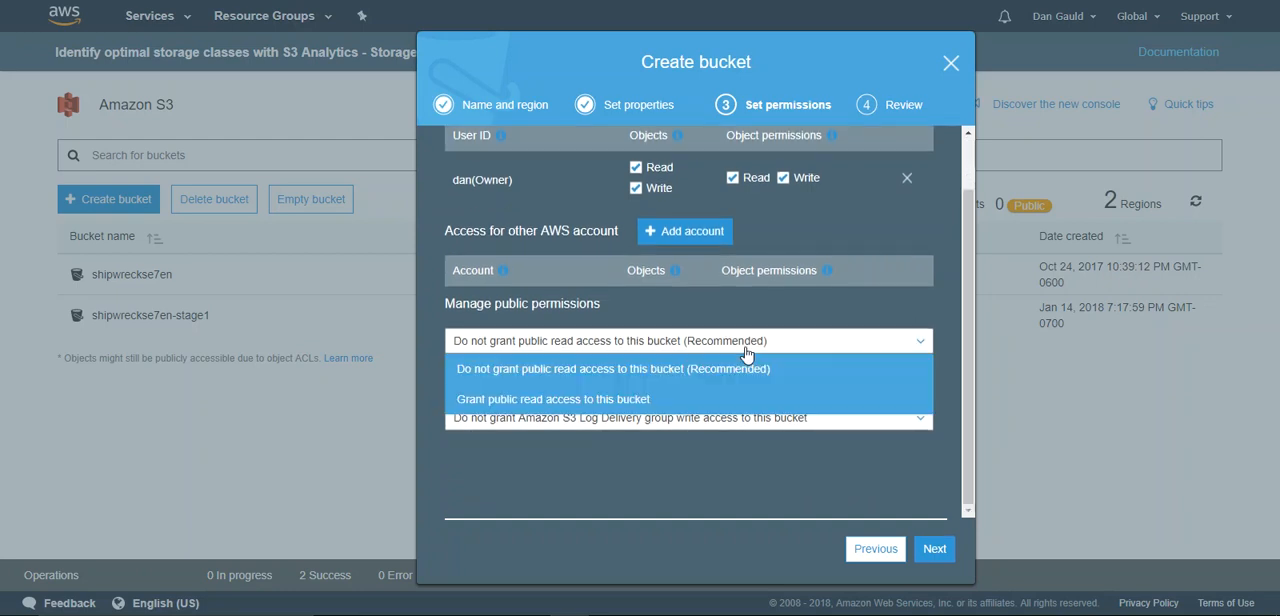
pyautogui.click(617, 399)
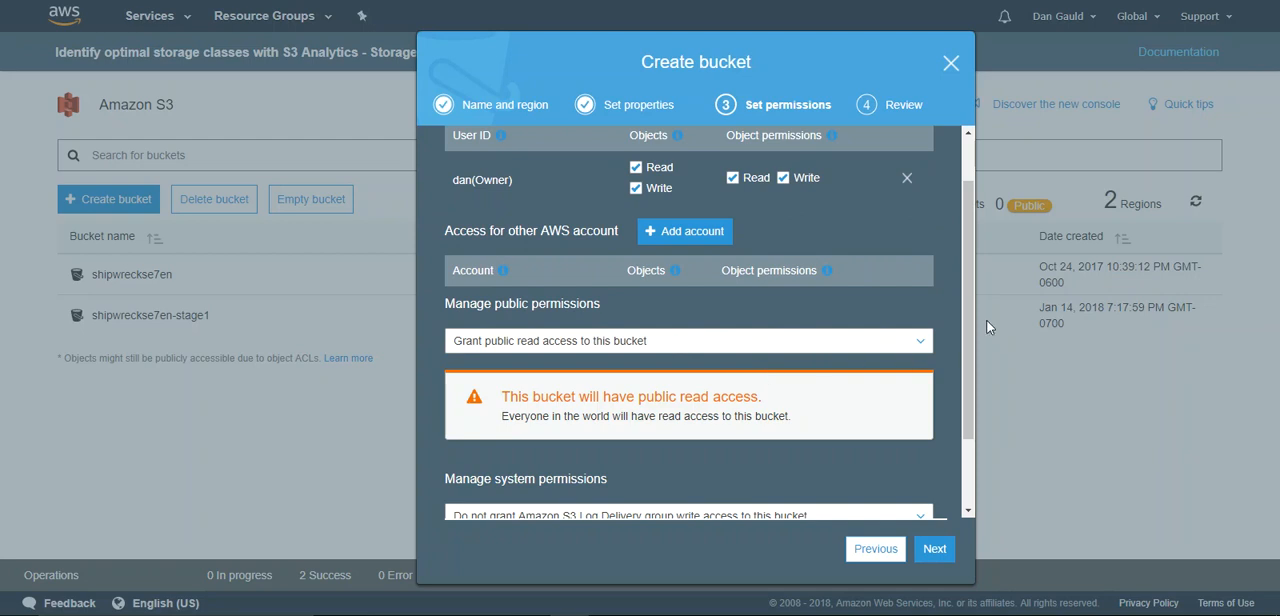
pyautogui.scroll(-1, 960, 310)
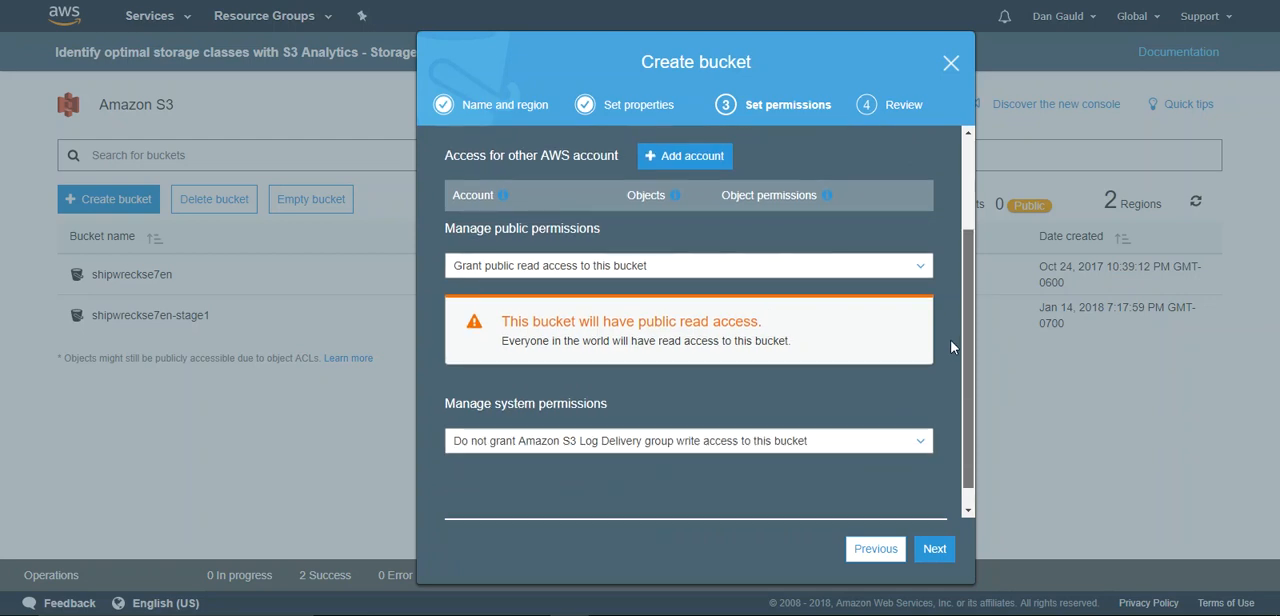
pyautogui.click(924, 550)
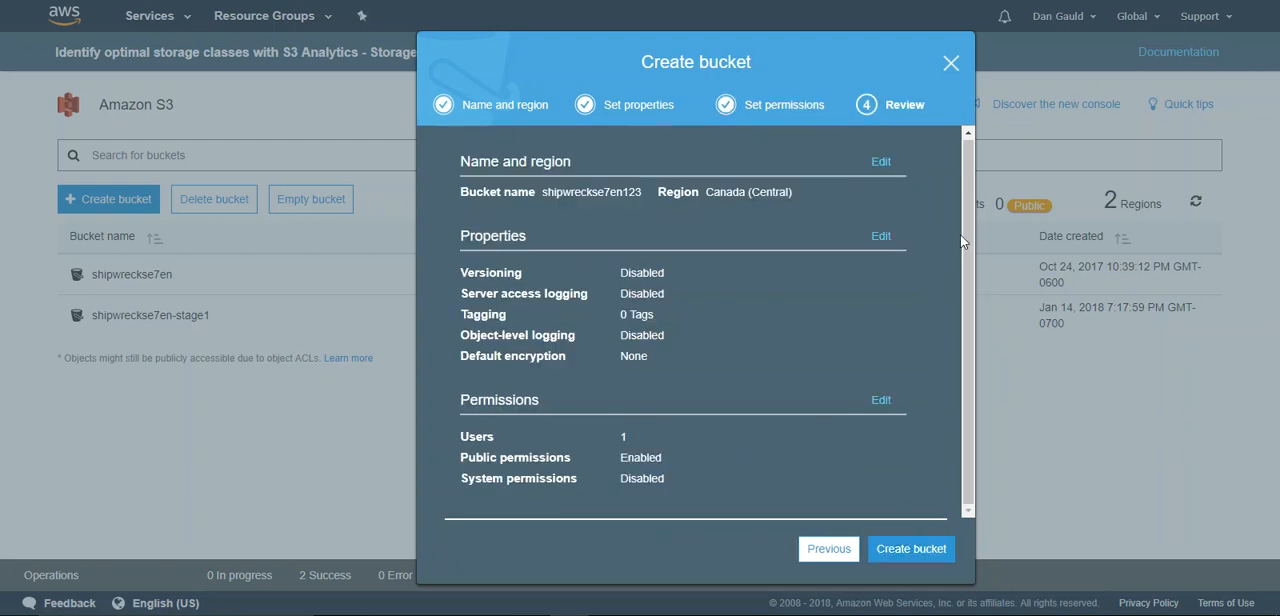
# - Create the bucket from the reviewed settings and open shipwreckse7en123
pyautogui.moveTo(966, 228); pyautogui.dragTo(966, 224)
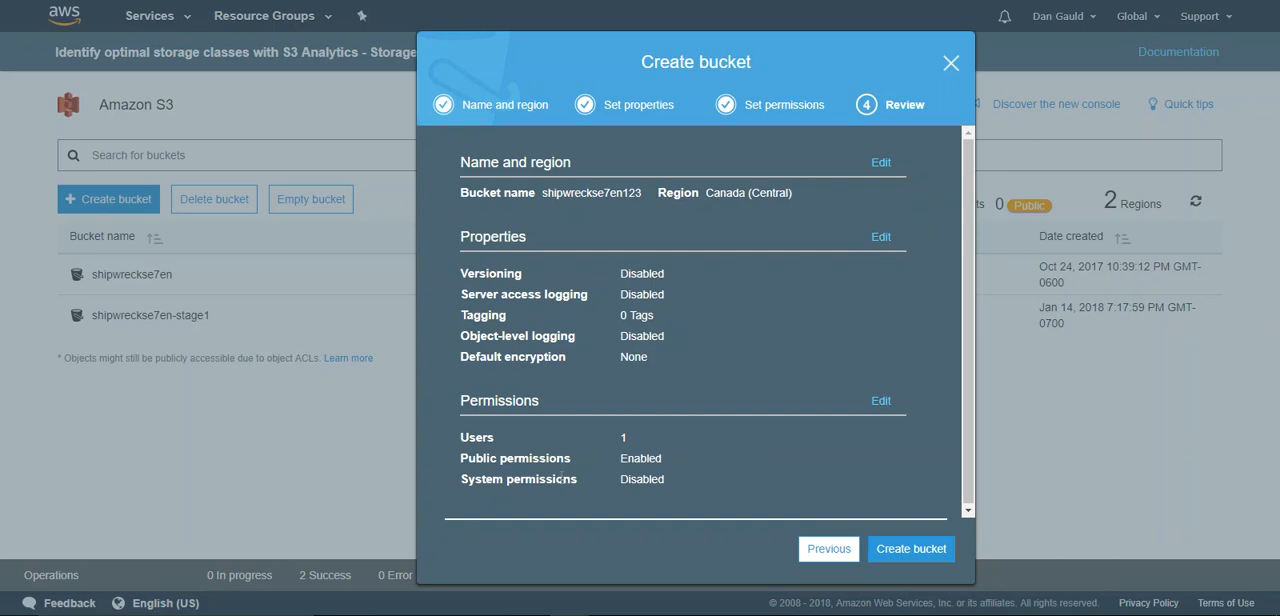
pyautogui.click(900, 551)
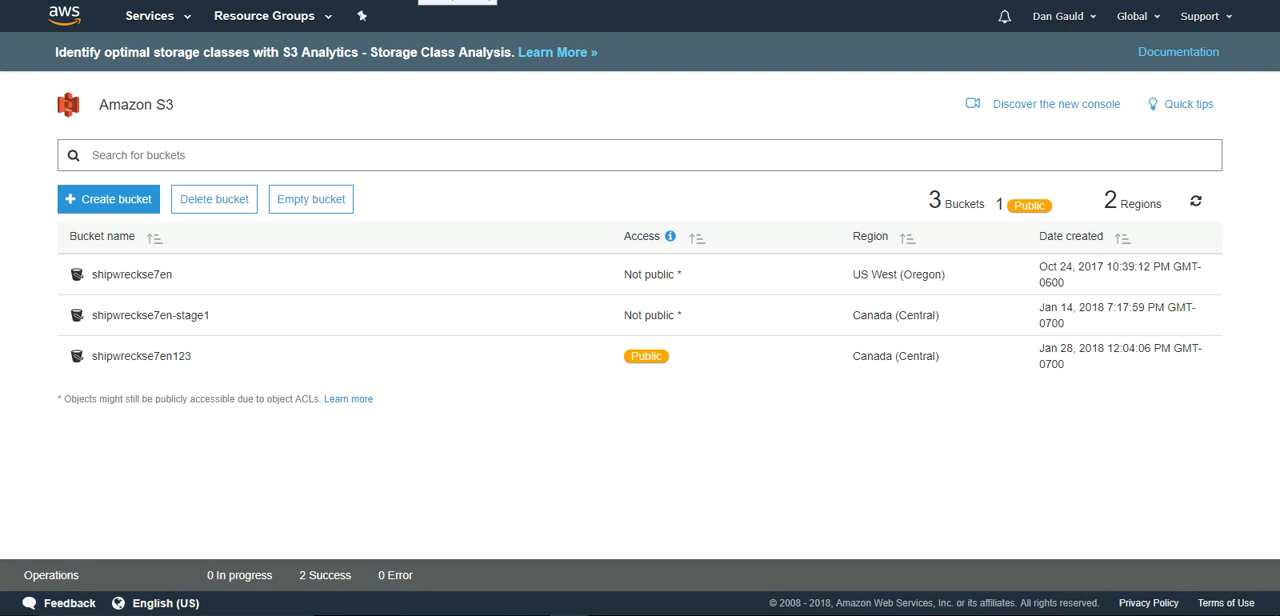
pyautogui.click(126, 358)
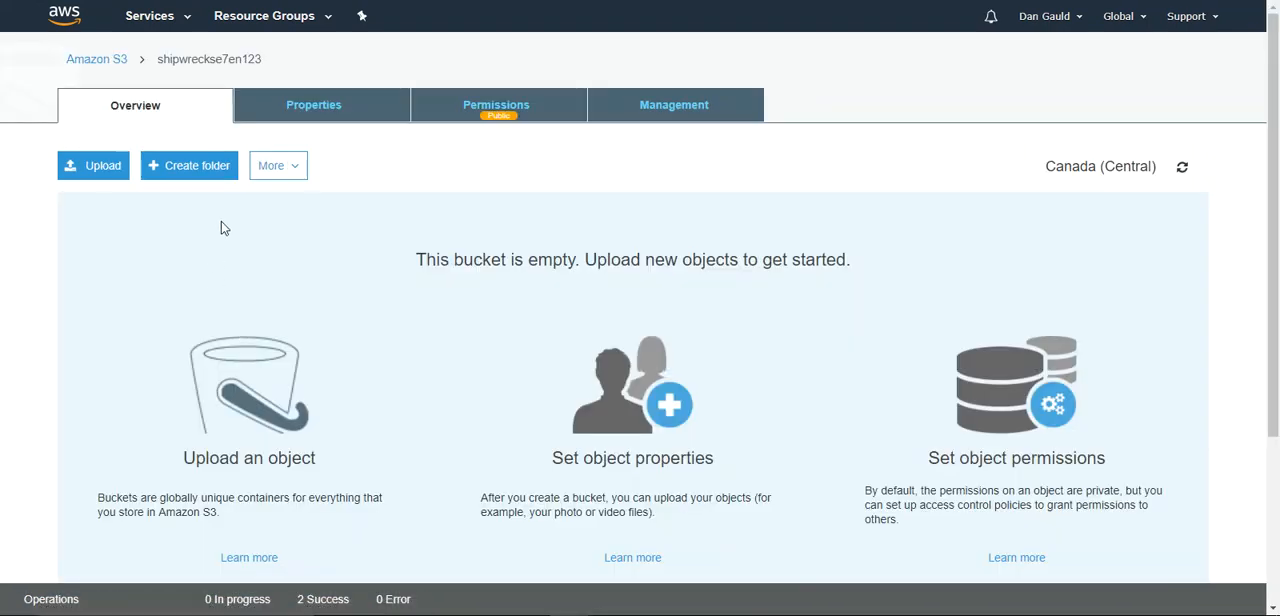
# - Upload the five images from 1.angrycat.jpg to 5.successkid.jpg in the WorkDocs folder to the bucket
pyautogui.click(95, 166)
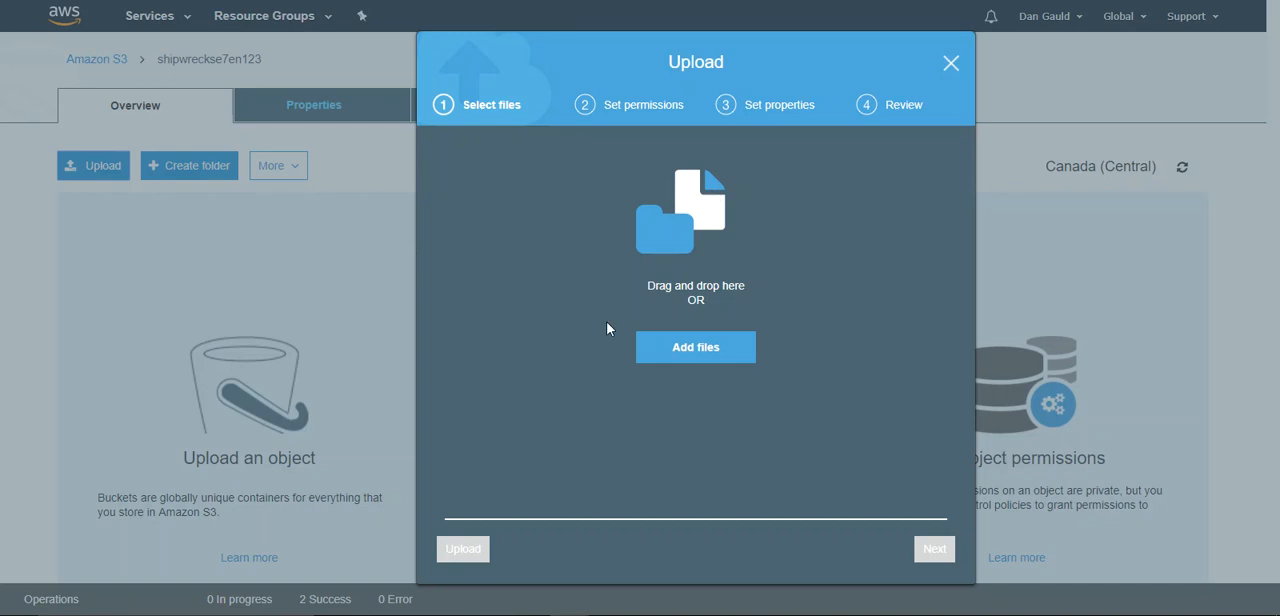
pyautogui.click(722, 347)
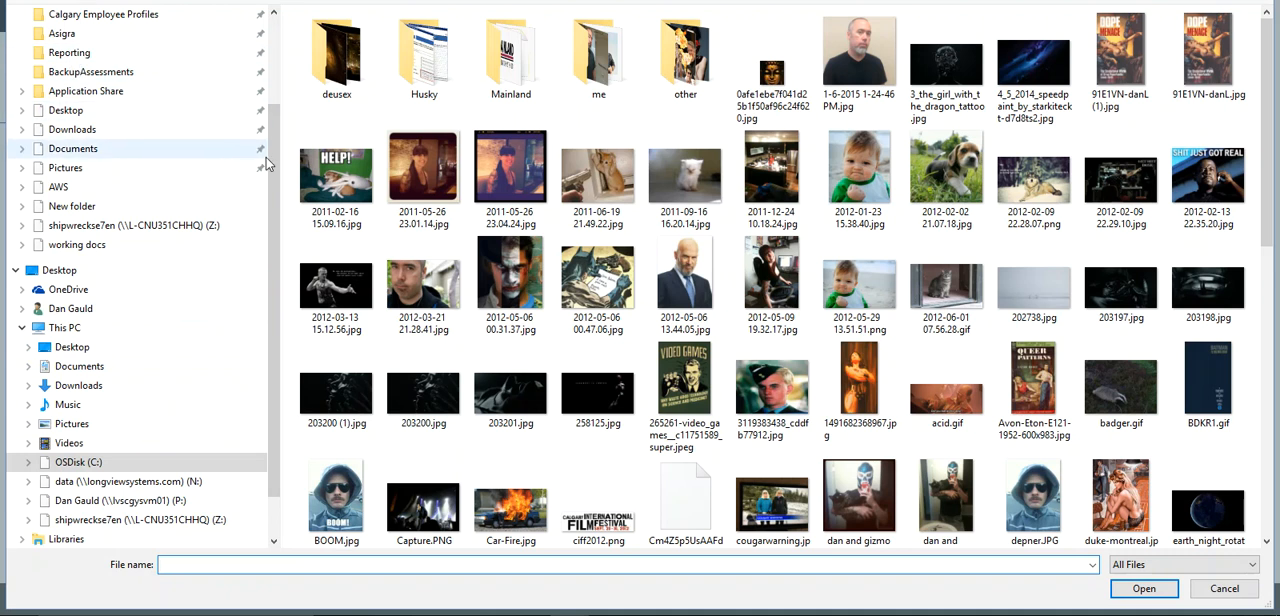
pyautogui.scroll(2, 176, 109)
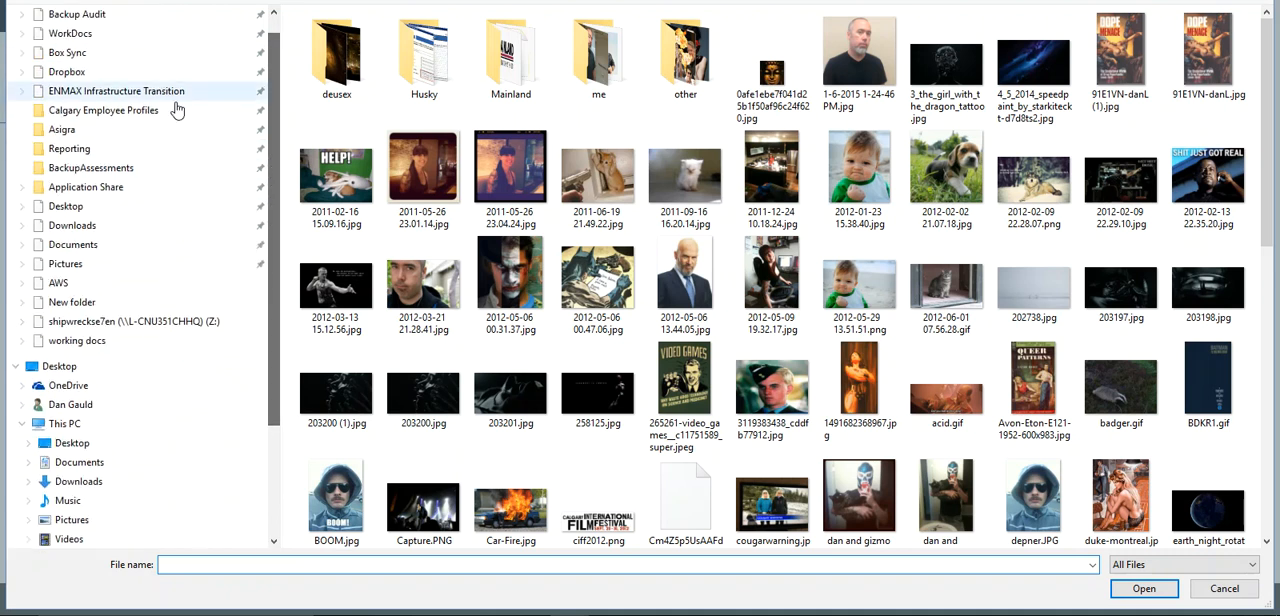
pyautogui.click(76, 35)
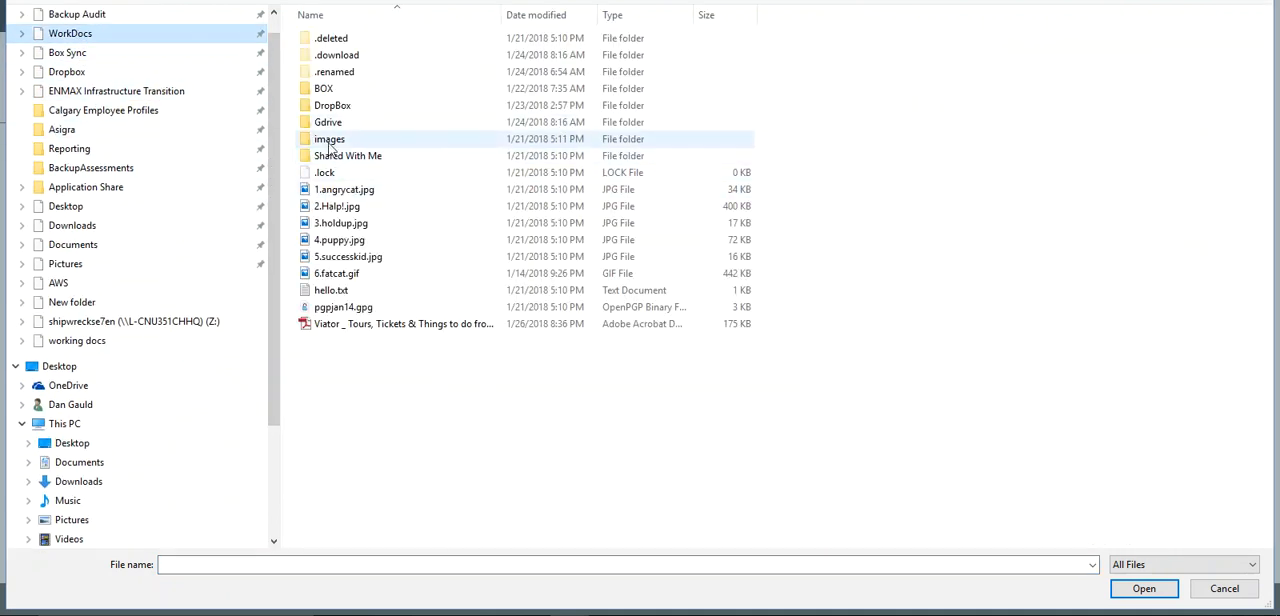
pyautogui.click(334, 207)
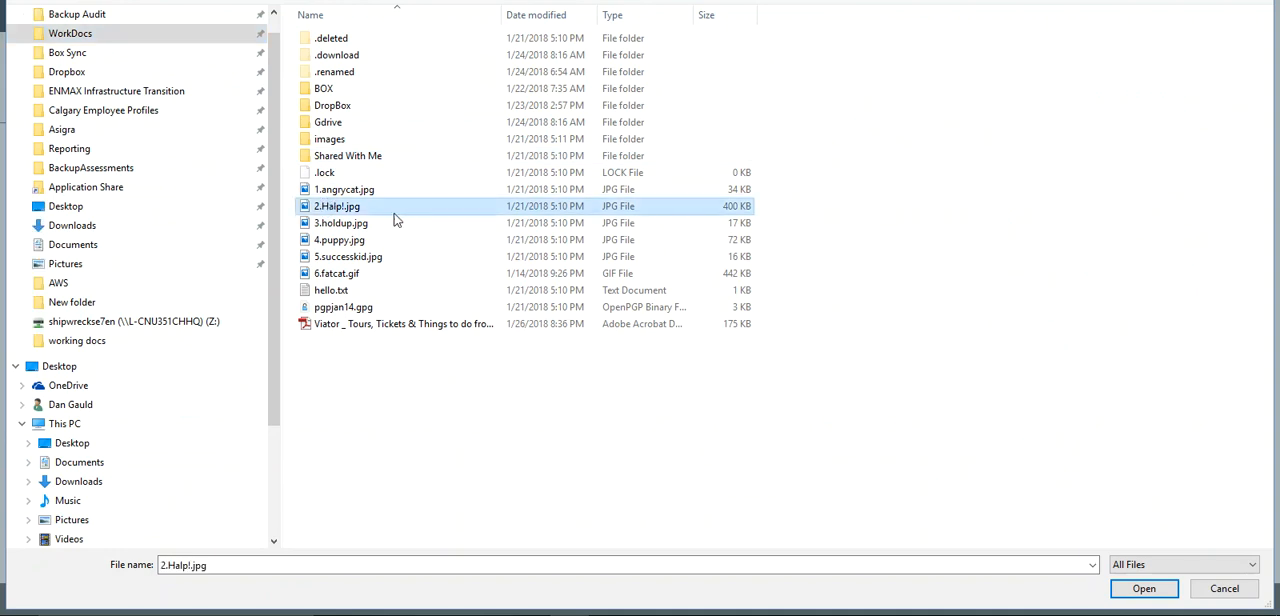
pyautogui.press('Up')
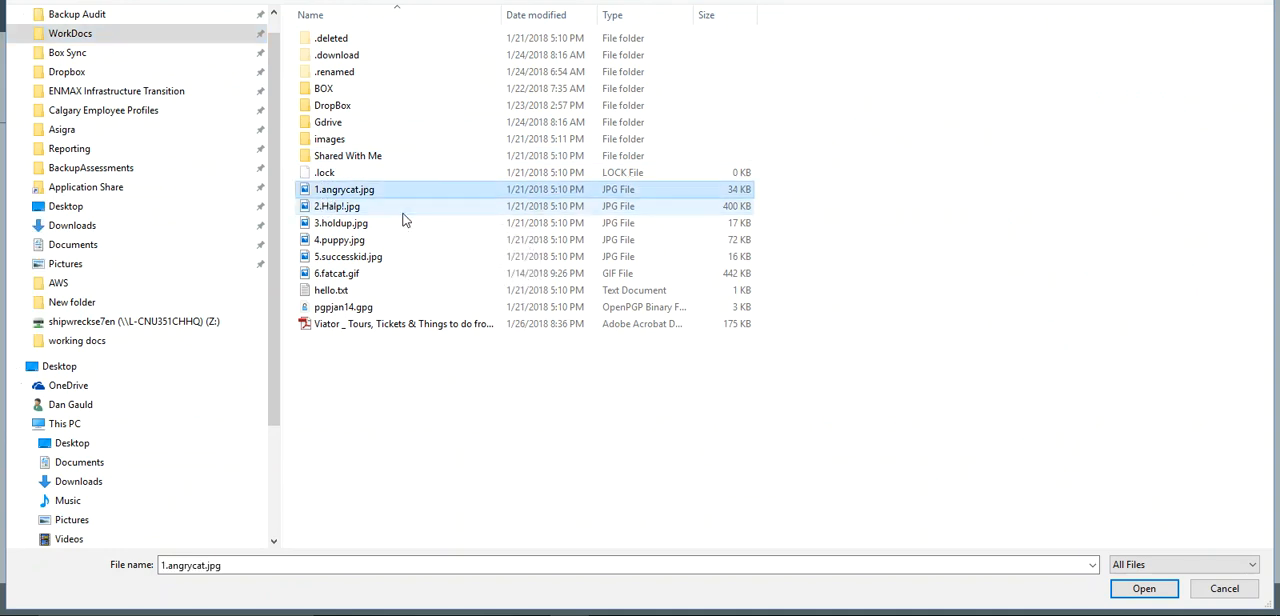
pyautogui.hotkey('shift', 'Down')
pyautogui.hotkey('shift', 'Down')
pyautogui.hotkey('shift', 'Down')
pyautogui.hotkey('shift', 'Down')
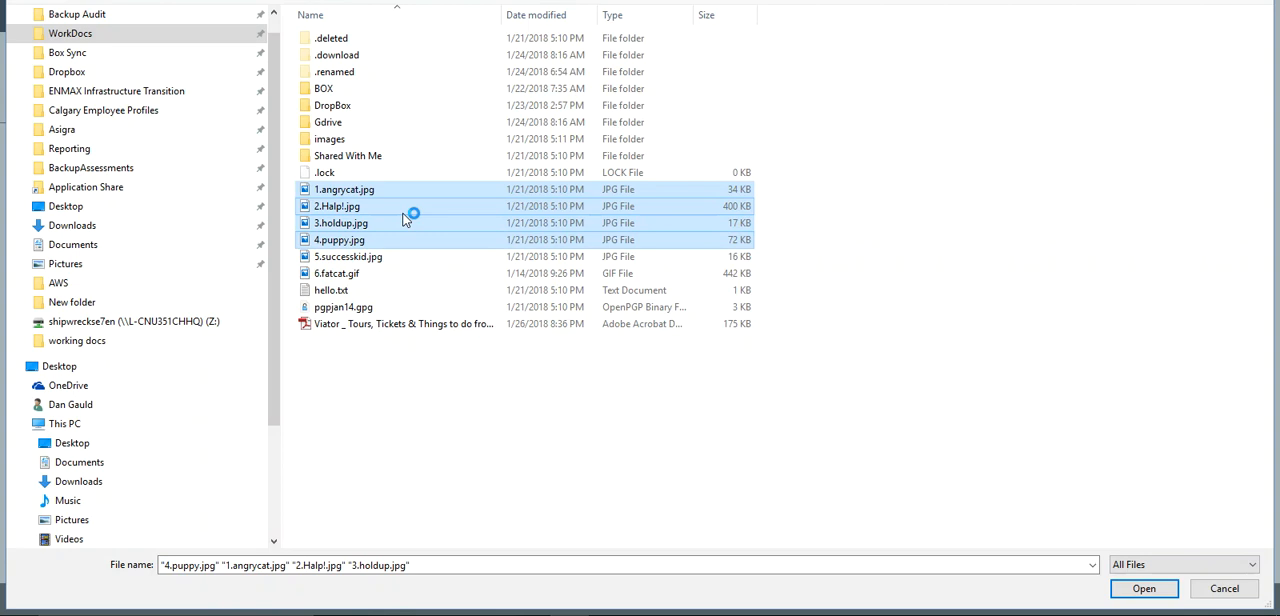
pyautogui.click(1144, 589)
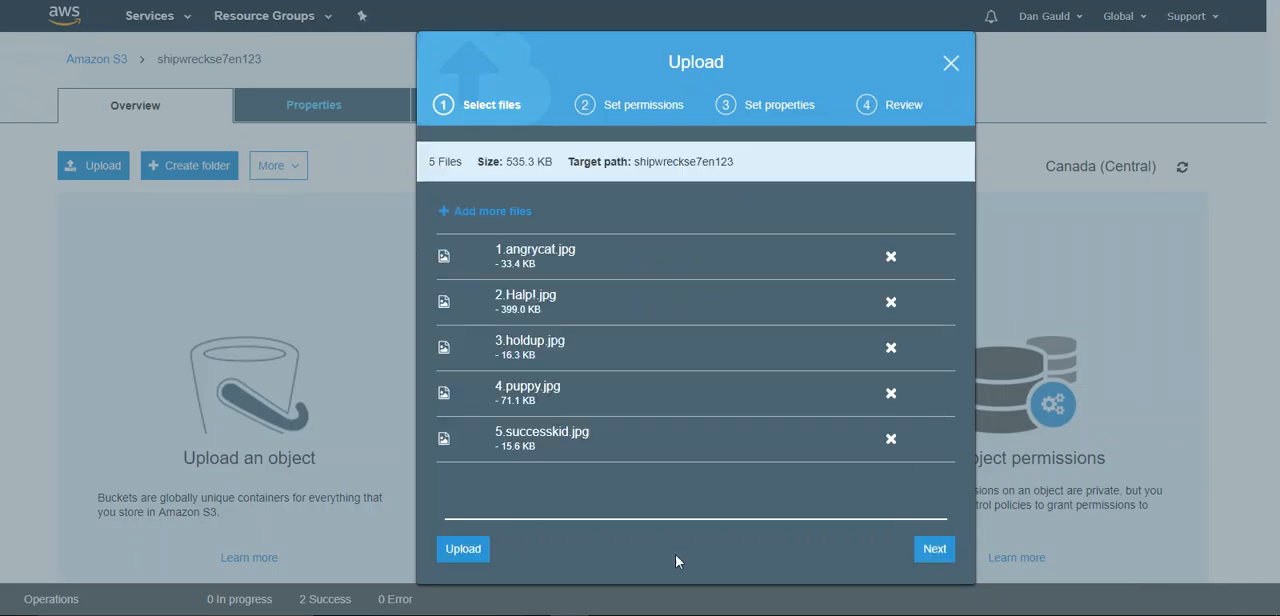
pyautogui.click(465, 549)
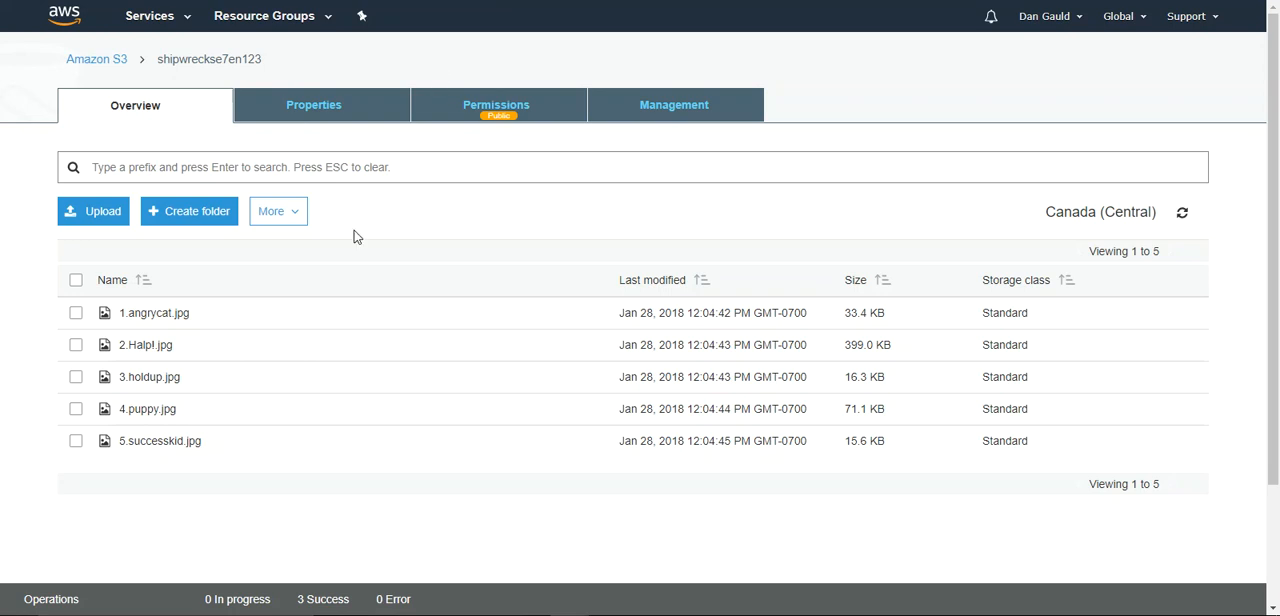
# - Open the details of 1.angrycat.jpg, test its object link in the browser, and return to the details
pyautogui.click(151, 315)
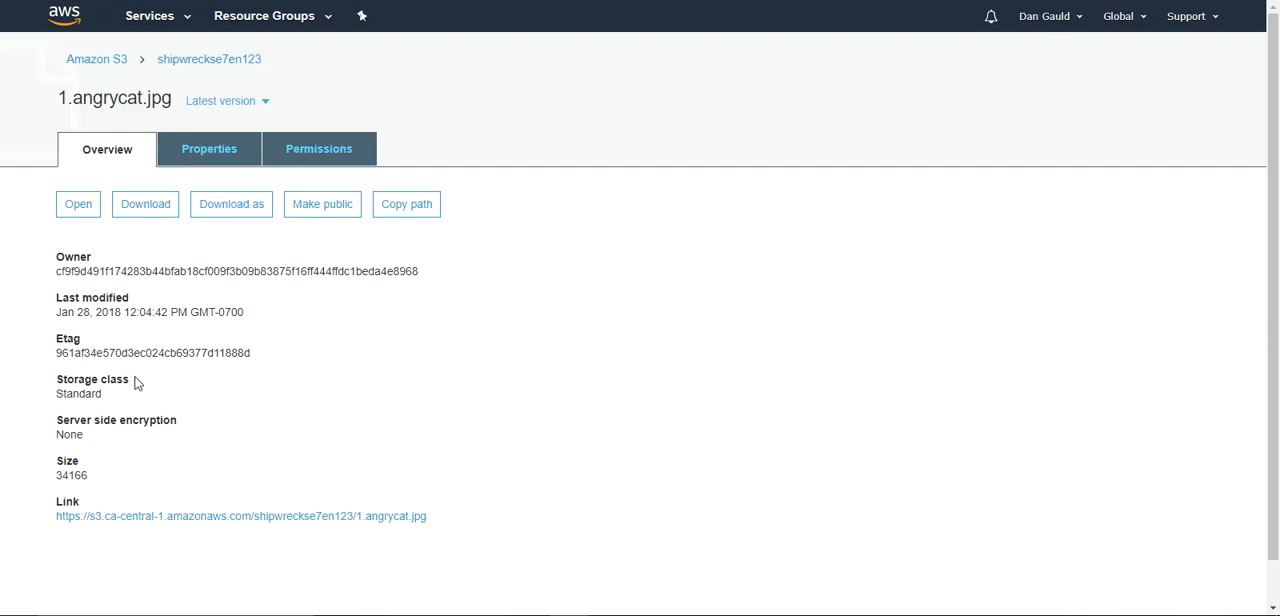
pyautogui.click(150, 520)
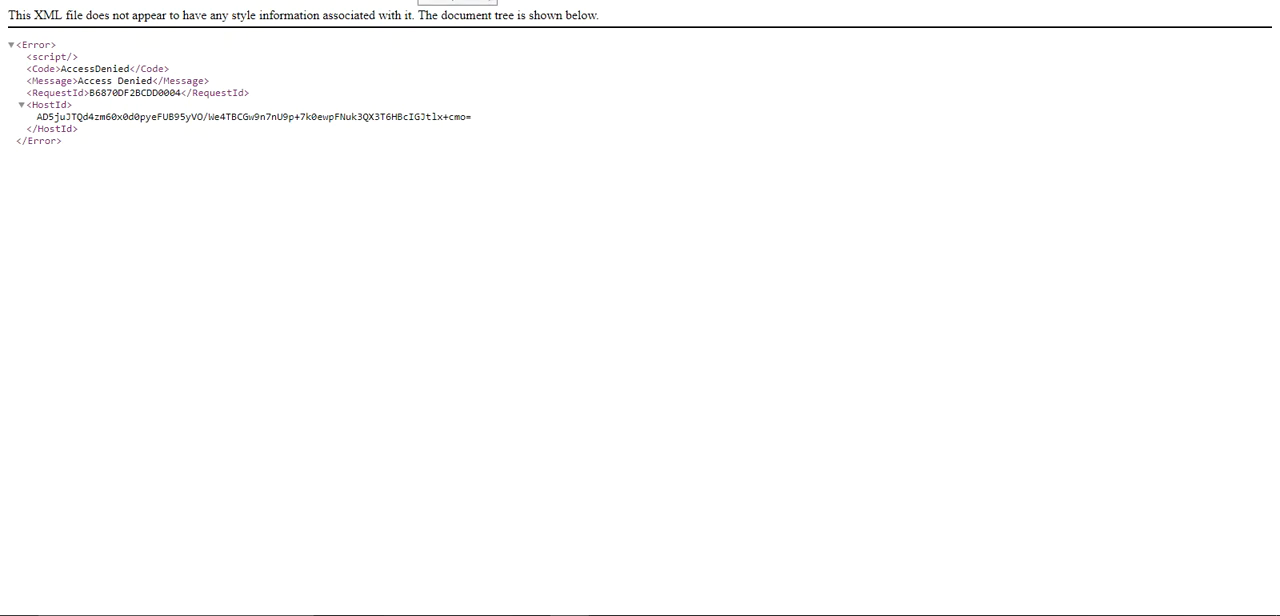
pyautogui.hotkey('ctrl', 'w')
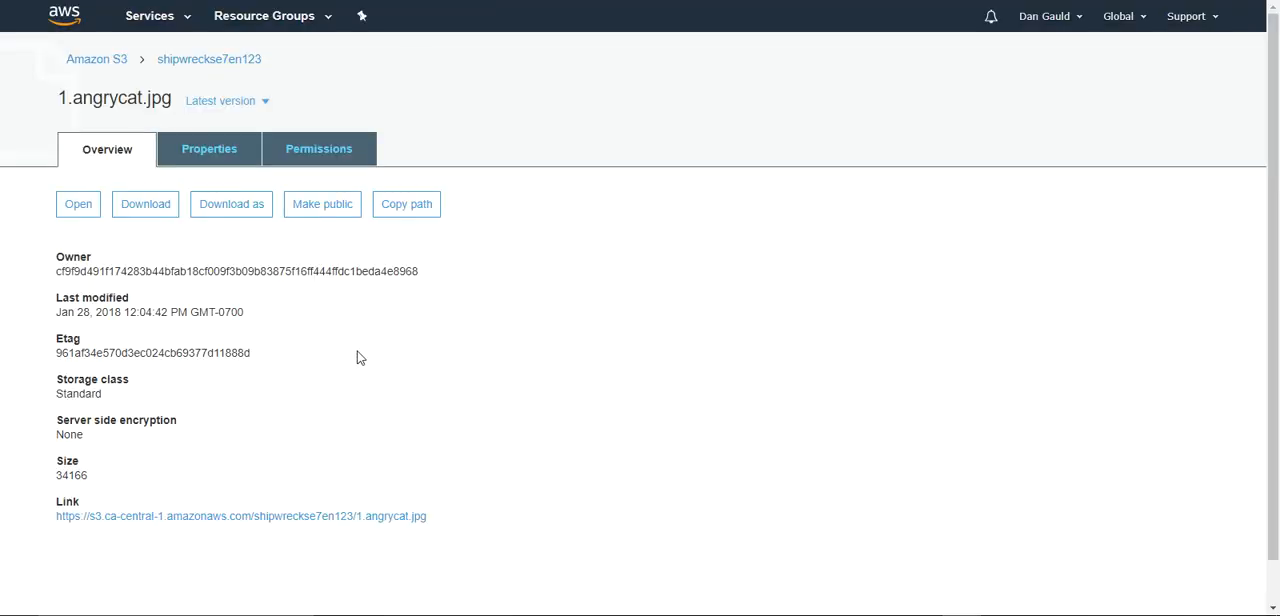
# - Make the 1.angrycat.jpg object public
pyautogui.click(306, 211)
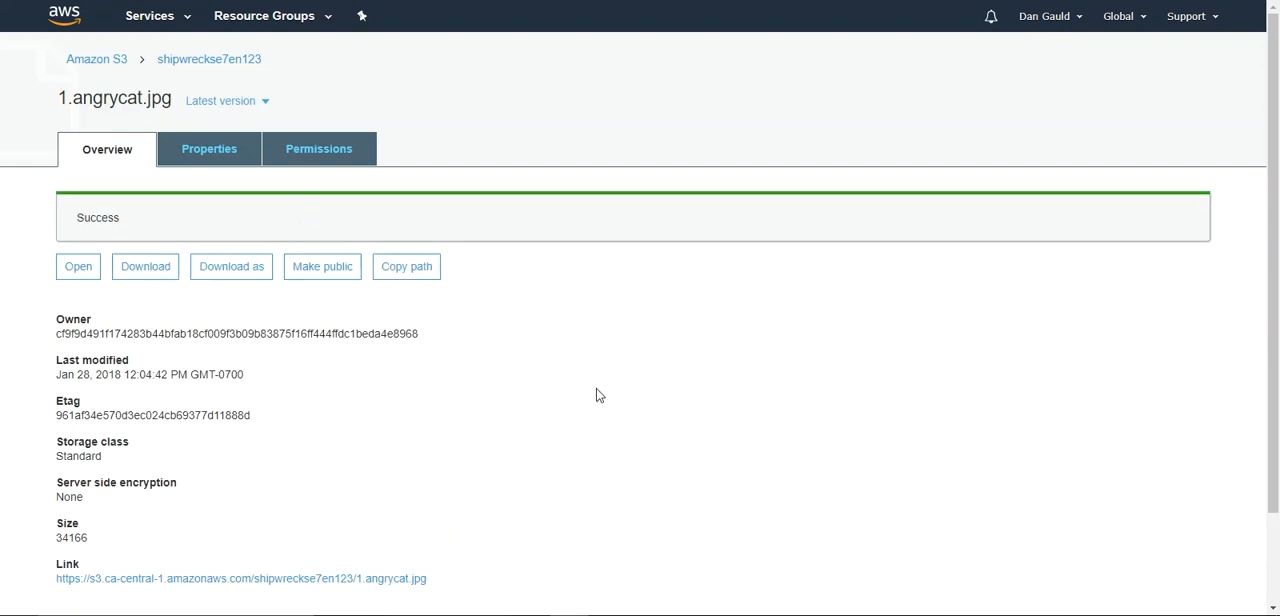
# - Test the object link of 1.angrycat.jpg in the browser again
pyautogui.scroll(-2, 657, 380)
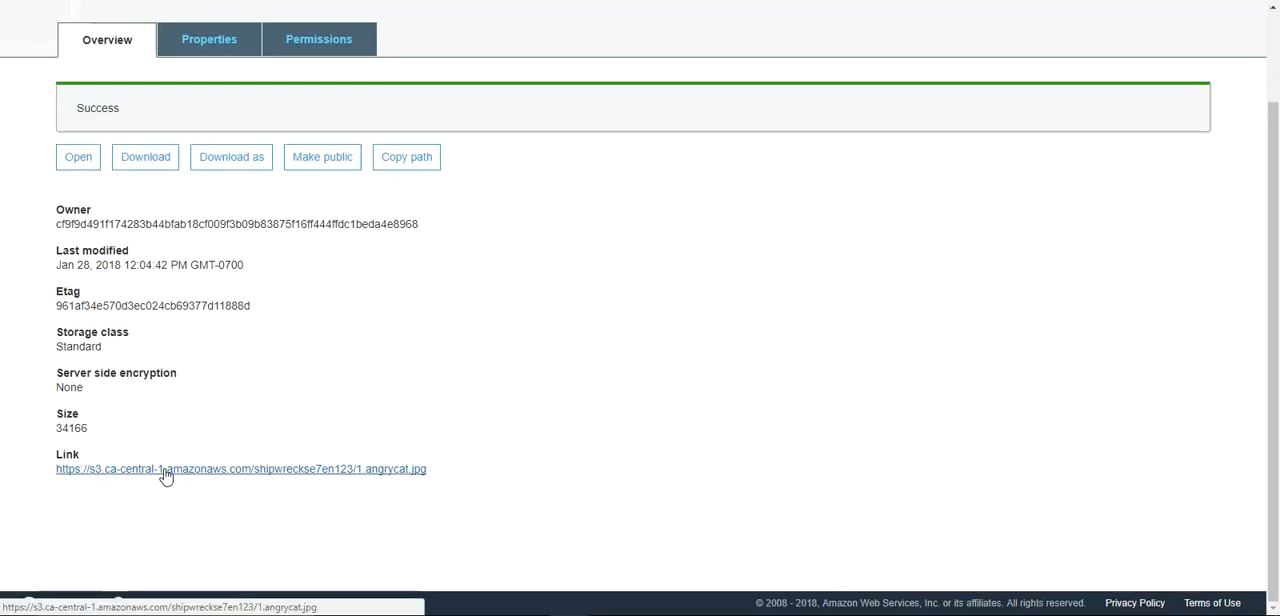
pyautogui.click(165, 468)
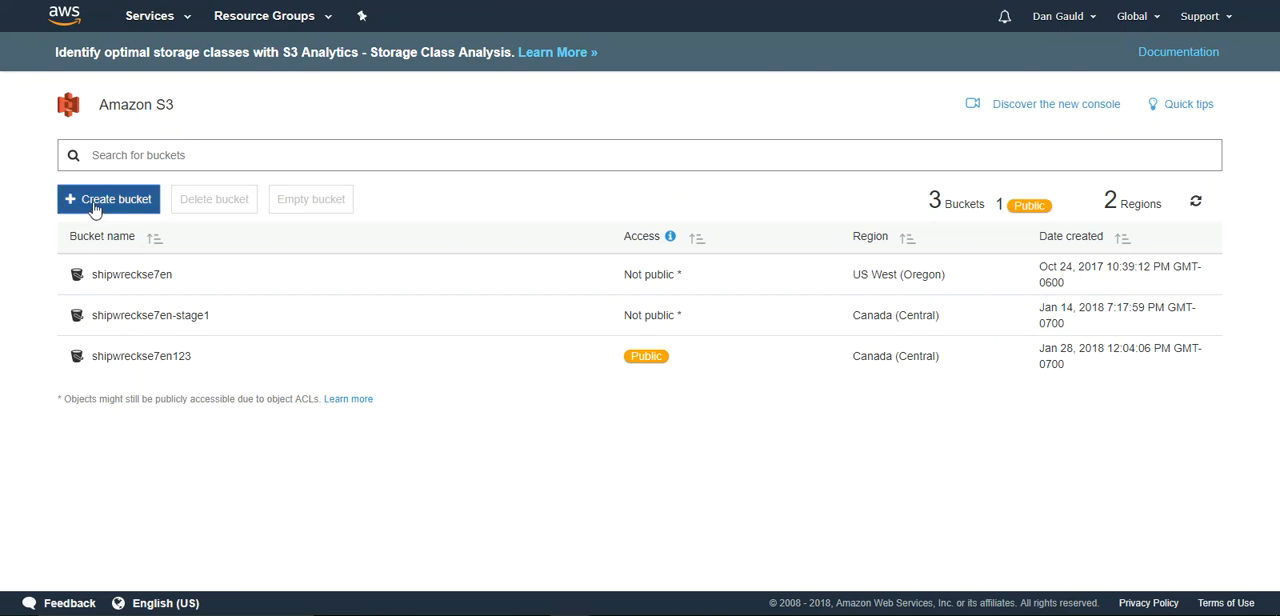
# - Start a new bucket named shipwreckse7endest in the Asia Pacific (Sydney) region
pyautogui.click(96, 203)
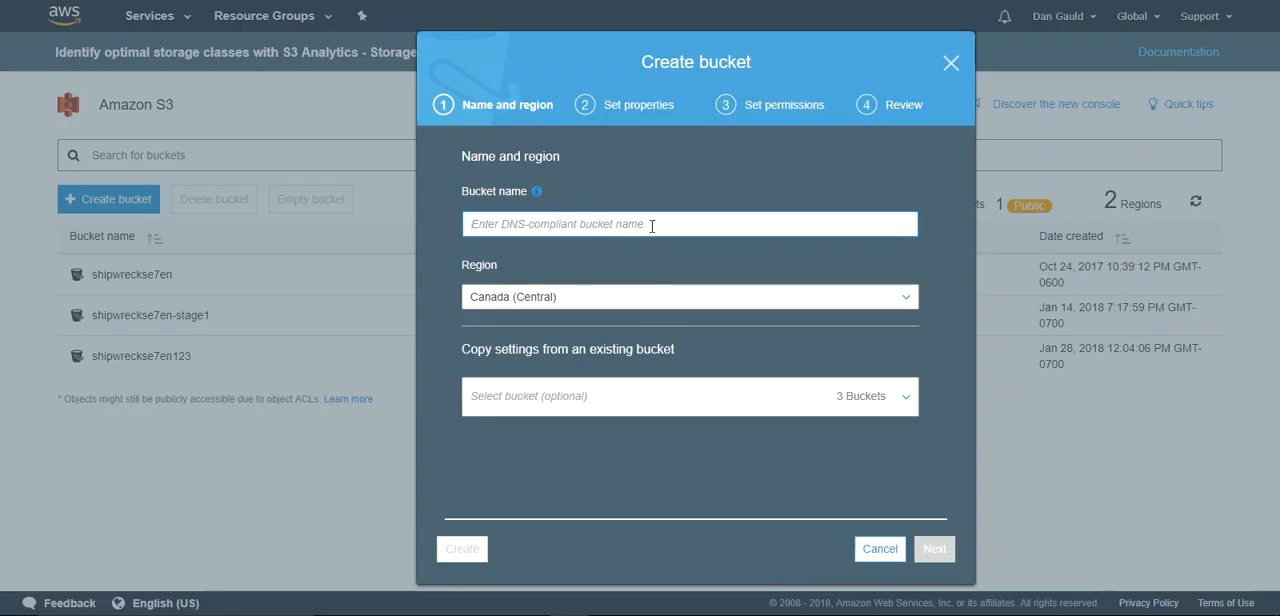
pyautogui.write('shipe')
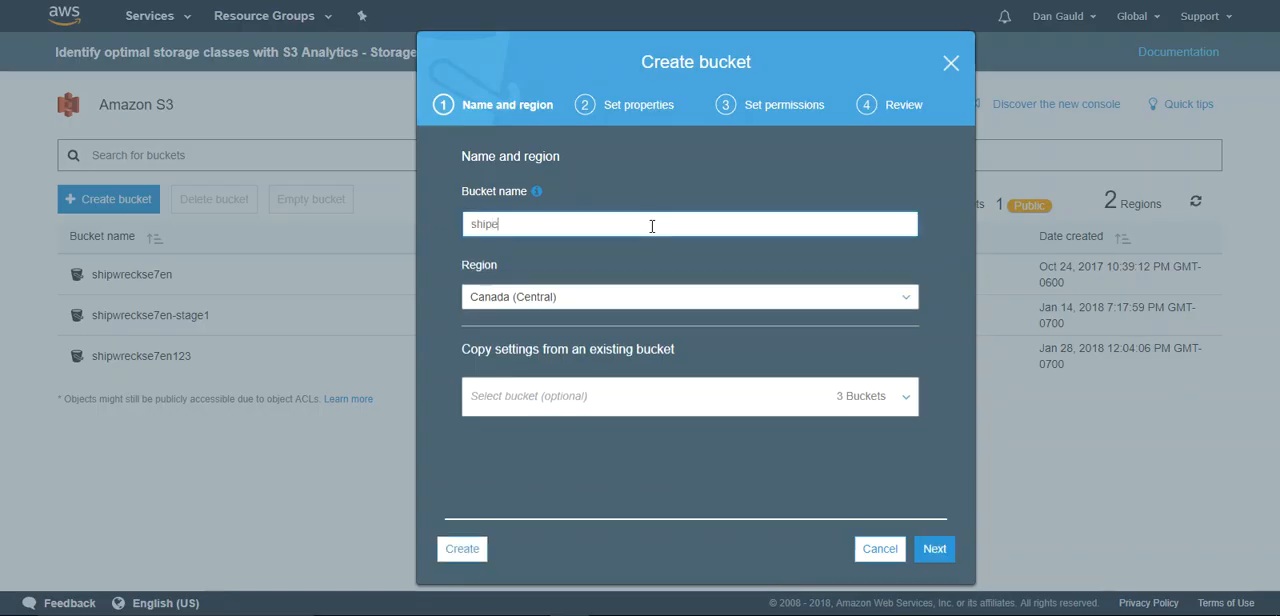
pyautogui.press('BackSpace')
pyautogui.write('wreckse7en')
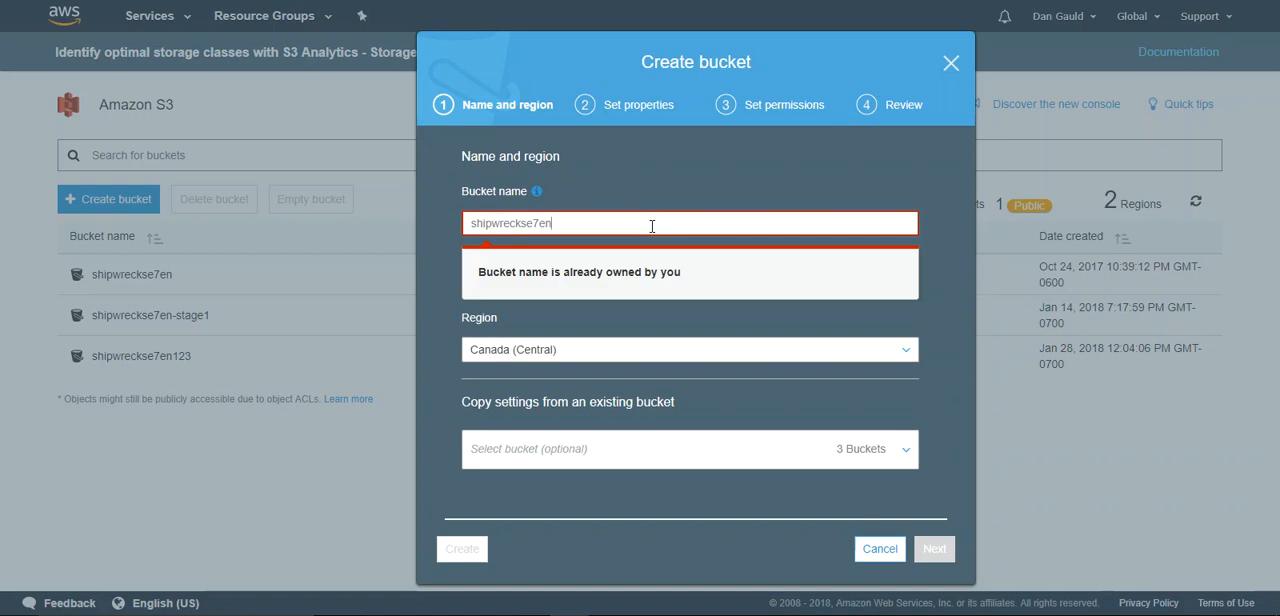
pyautogui.write('dest')
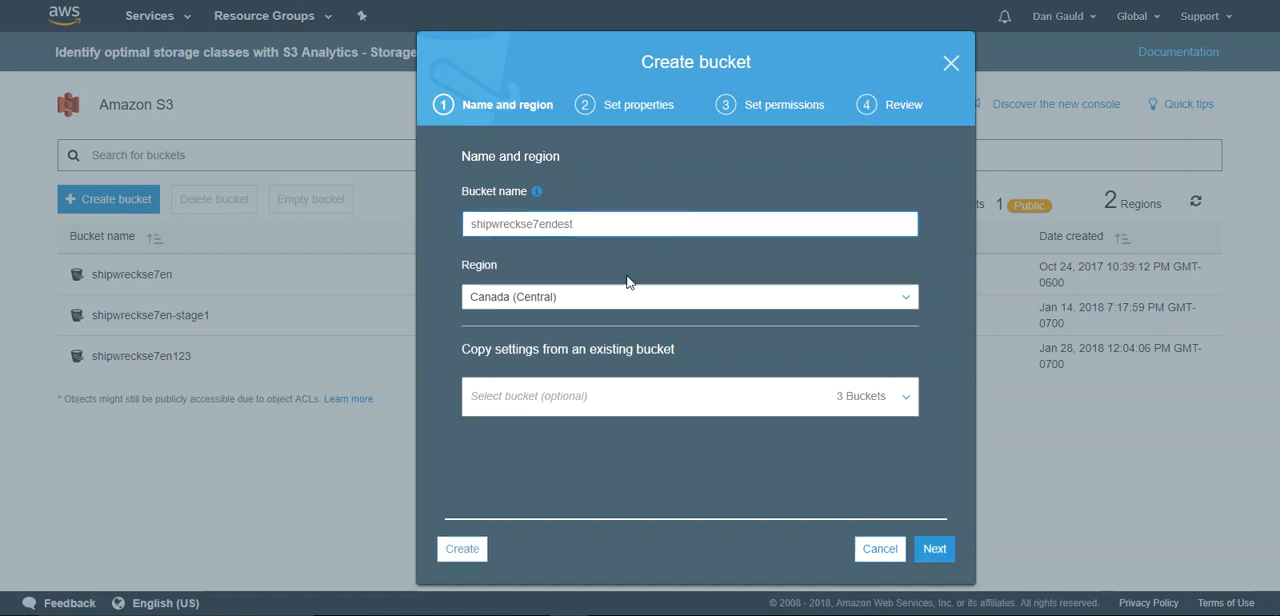
pyautogui.click(617, 297)
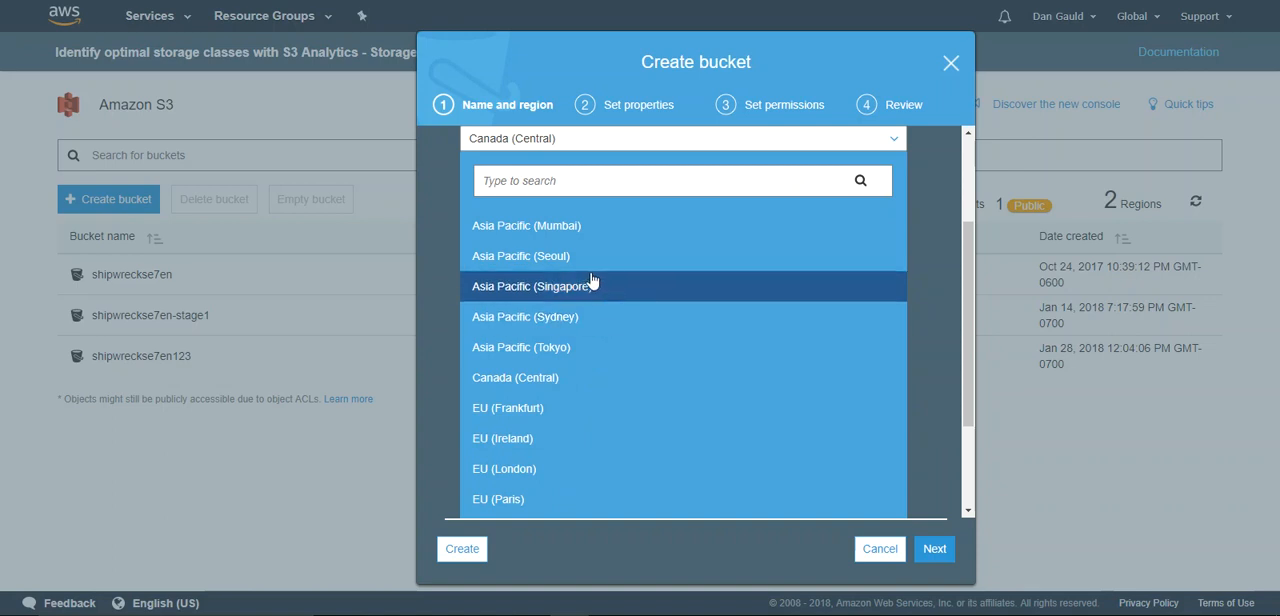
pyautogui.click(524, 320)
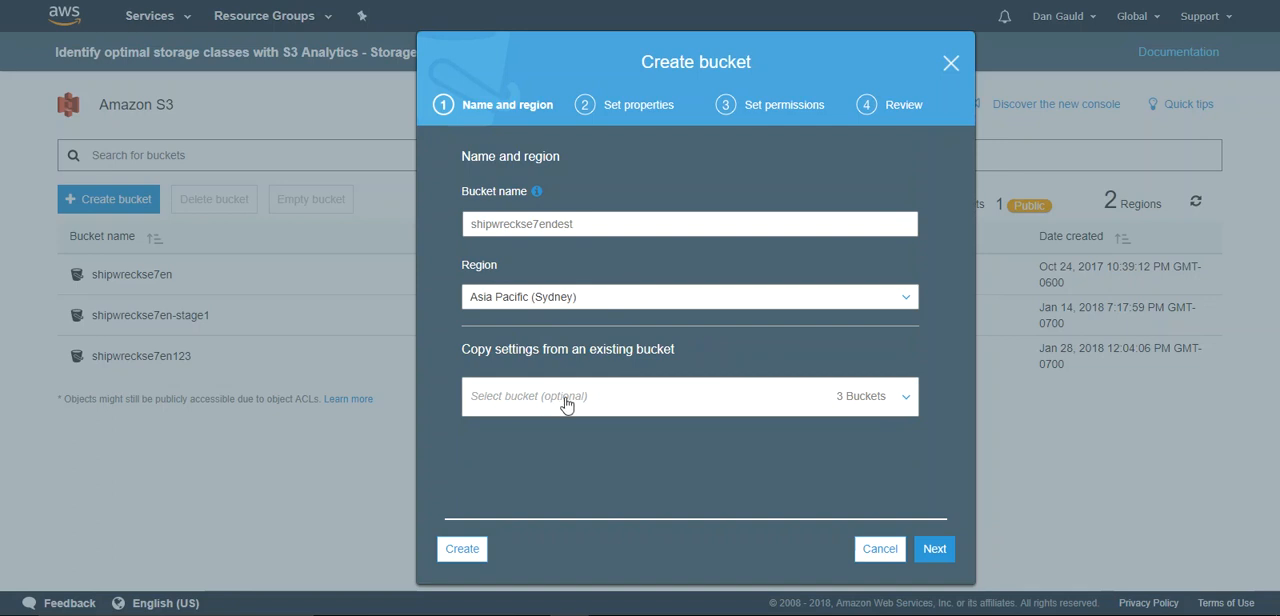
# - Keep the default properties and permissions, submit the new Sydney bucket for creation, and check the end of the review page
pyautogui.click(930, 550)
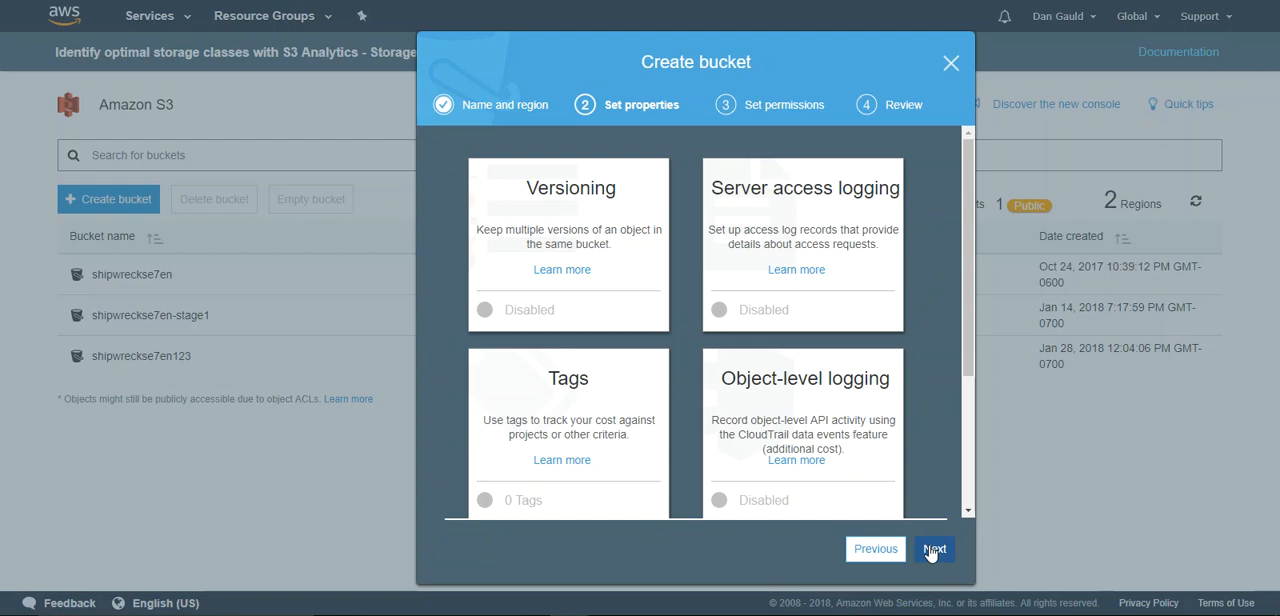
pyautogui.click(931, 550)
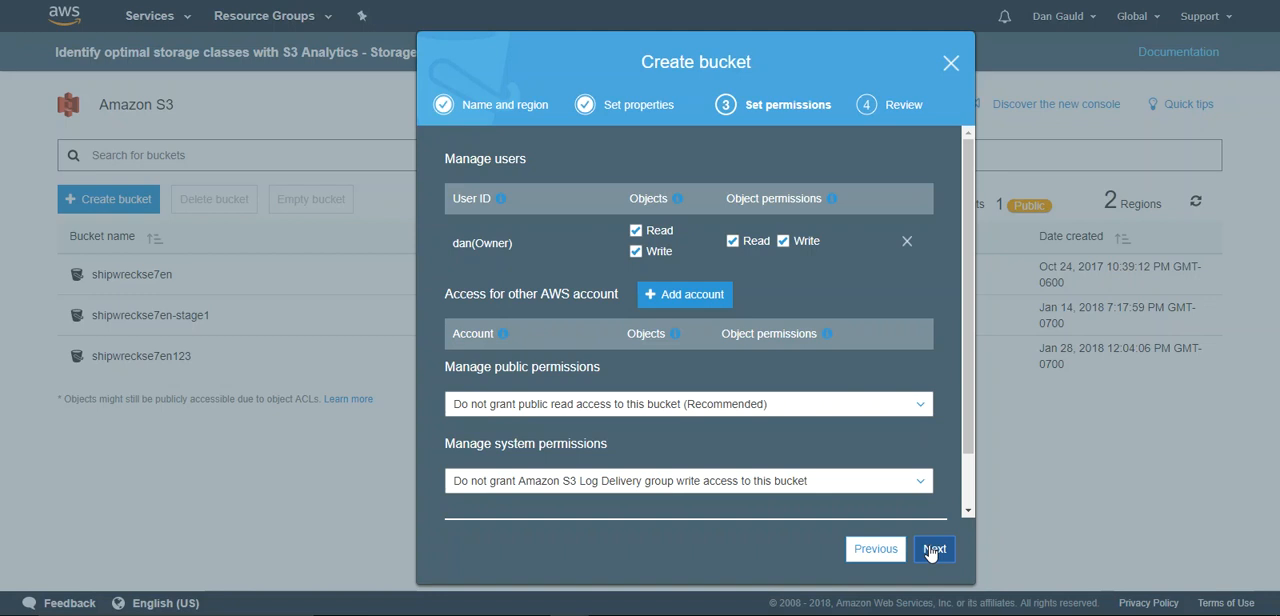
pyautogui.click(931, 550)
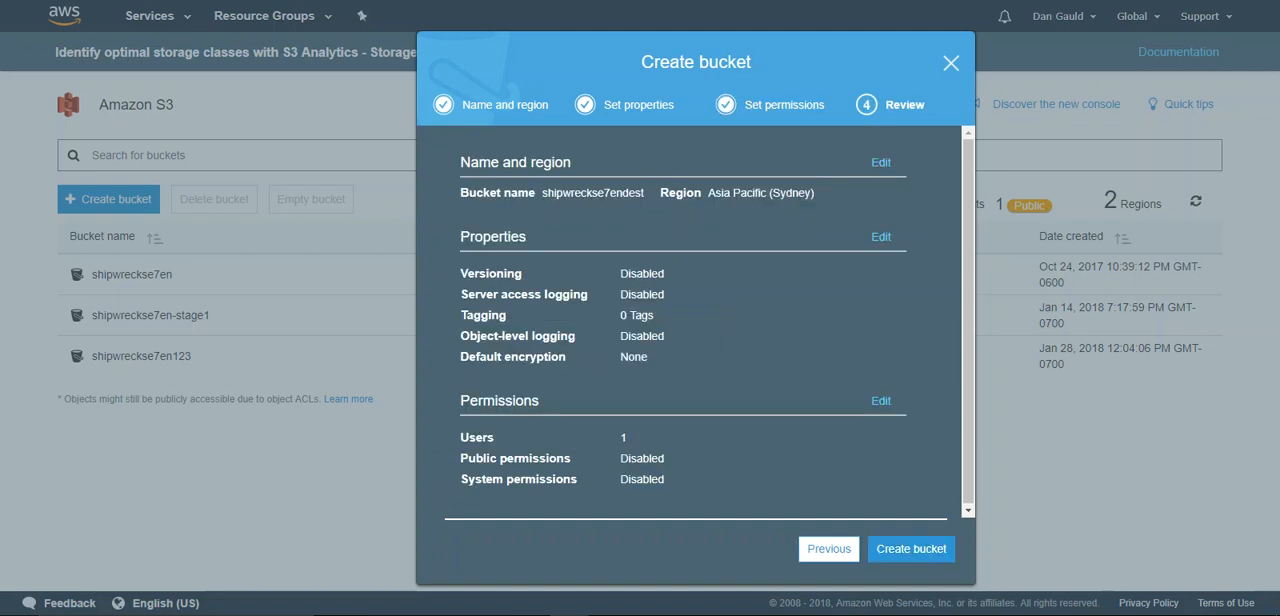
pyautogui.click(917, 548)
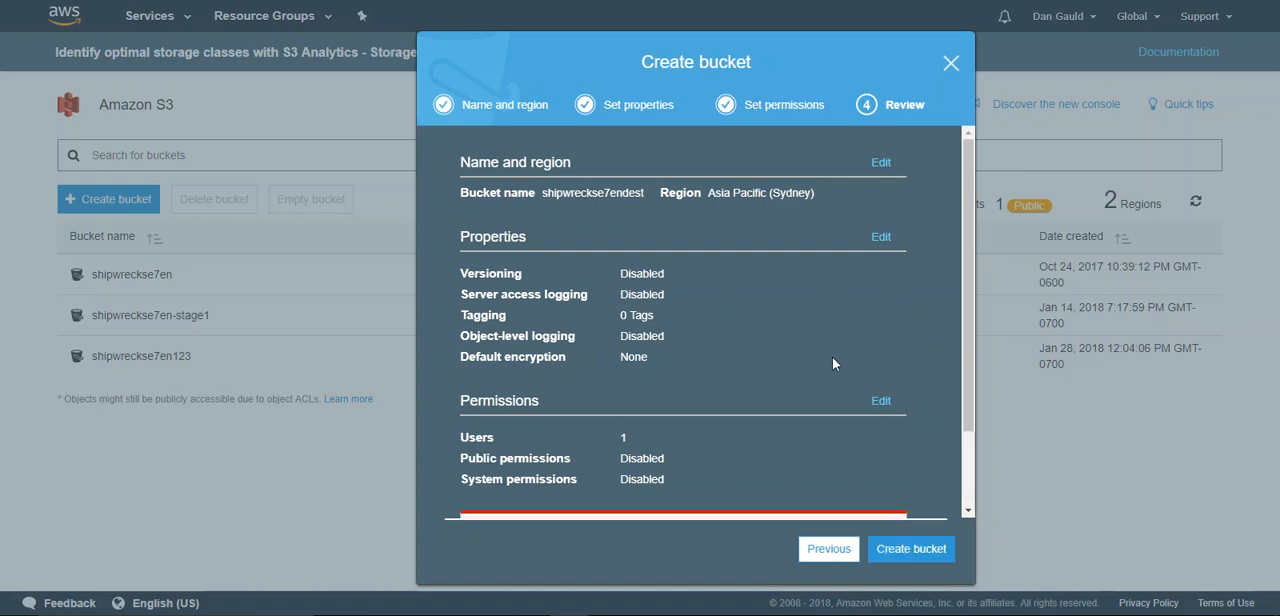
pyautogui.scroll(-1, 961, 408)
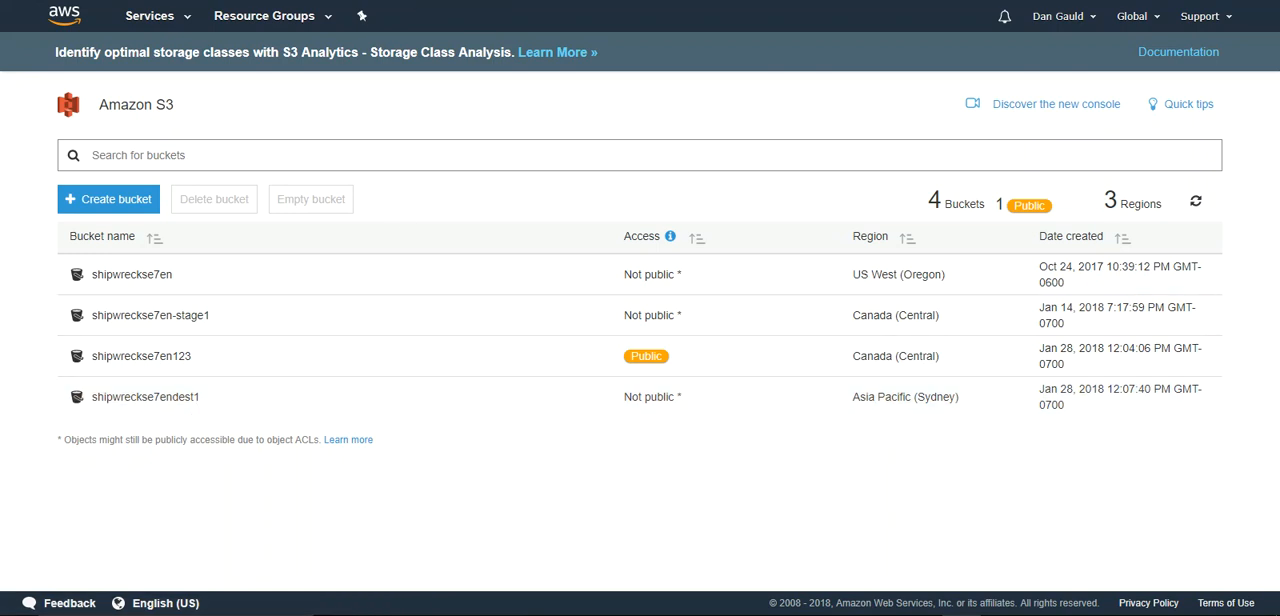
# - Start a replication rule for the shipwreckse7en123 bucket and enable versioning on this source bucket
pyautogui.click(146, 358)
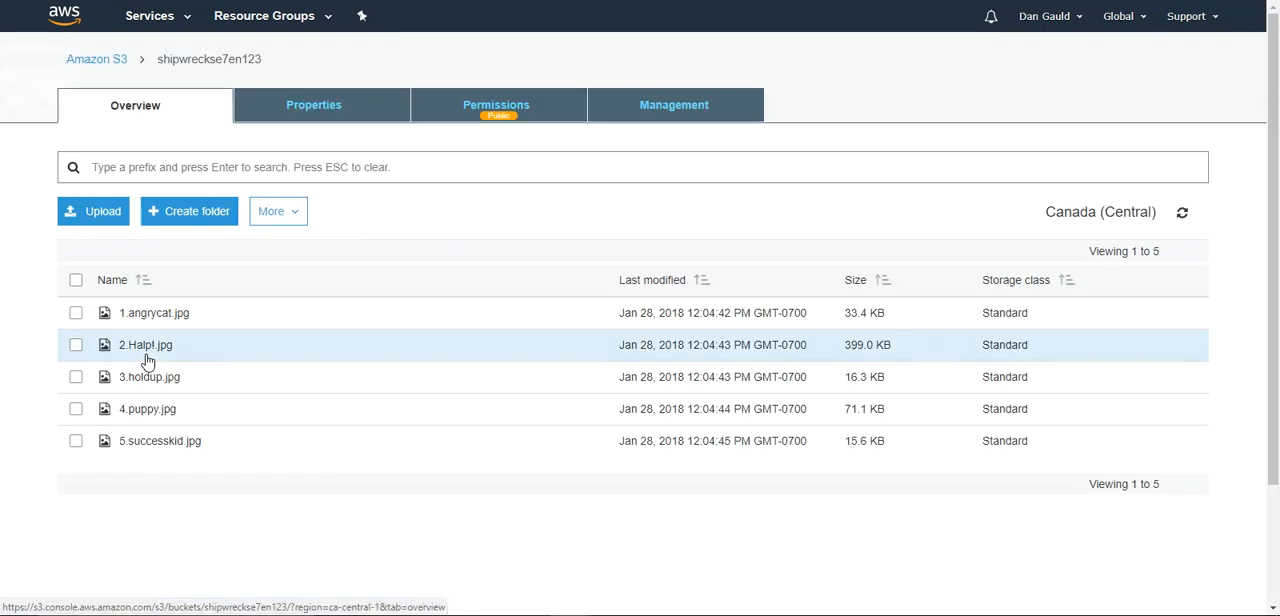
pyautogui.click(670, 106)
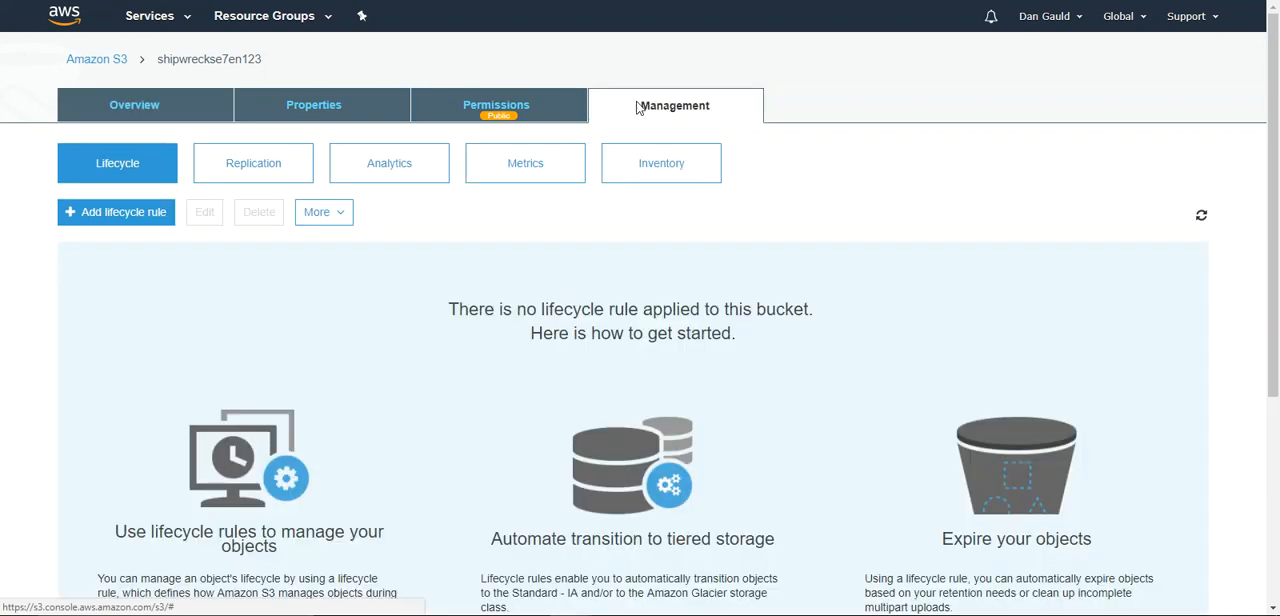
pyautogui.click(229, 171)
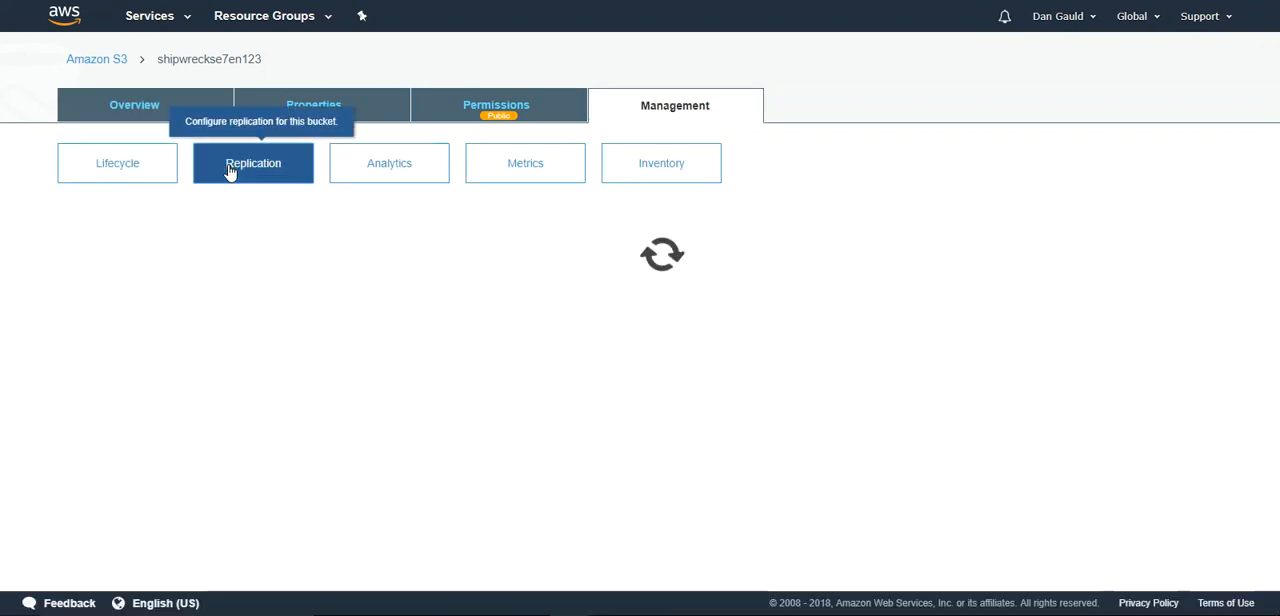
pyautogui.click(92, 214)
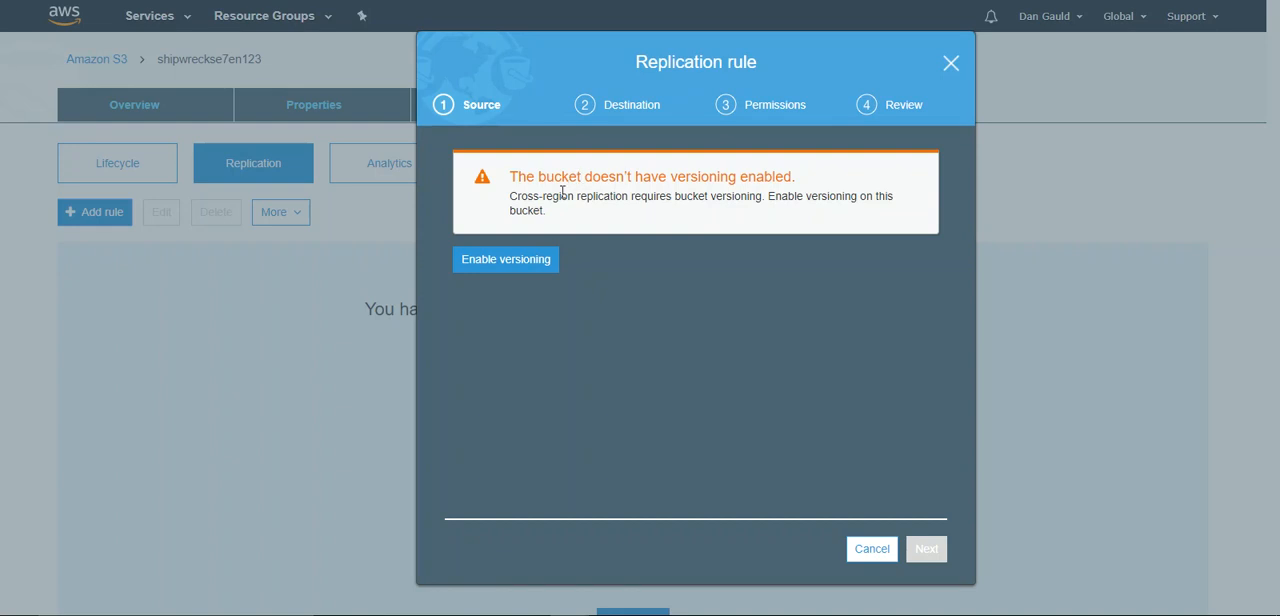
pyautogui.click(506, 262)
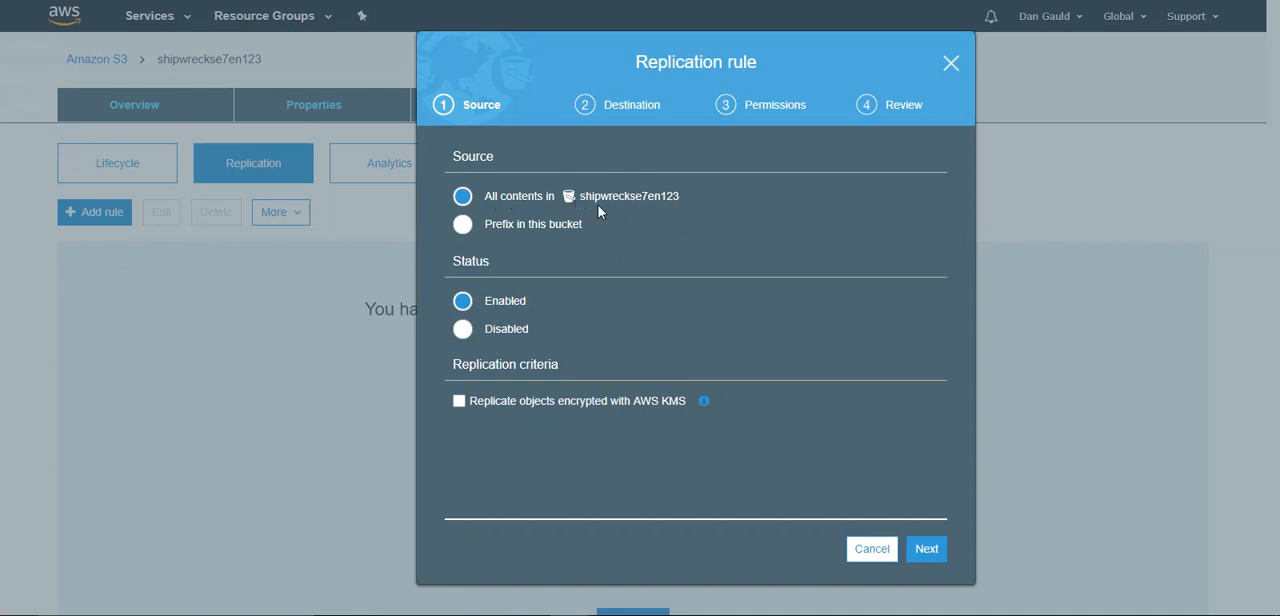
# - Set the enabled replication rule's source to all contents in shipwreckse7en123 and continue to the destination settings
pyautogui.click(465, 228)
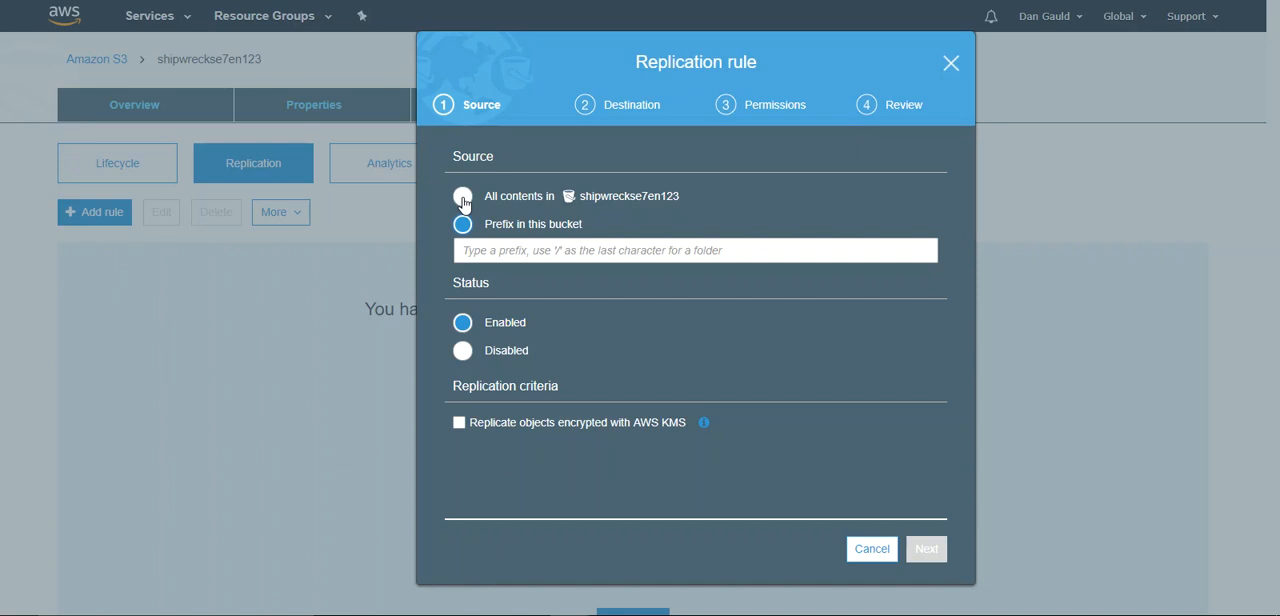
pyautogui.click(463, 199)
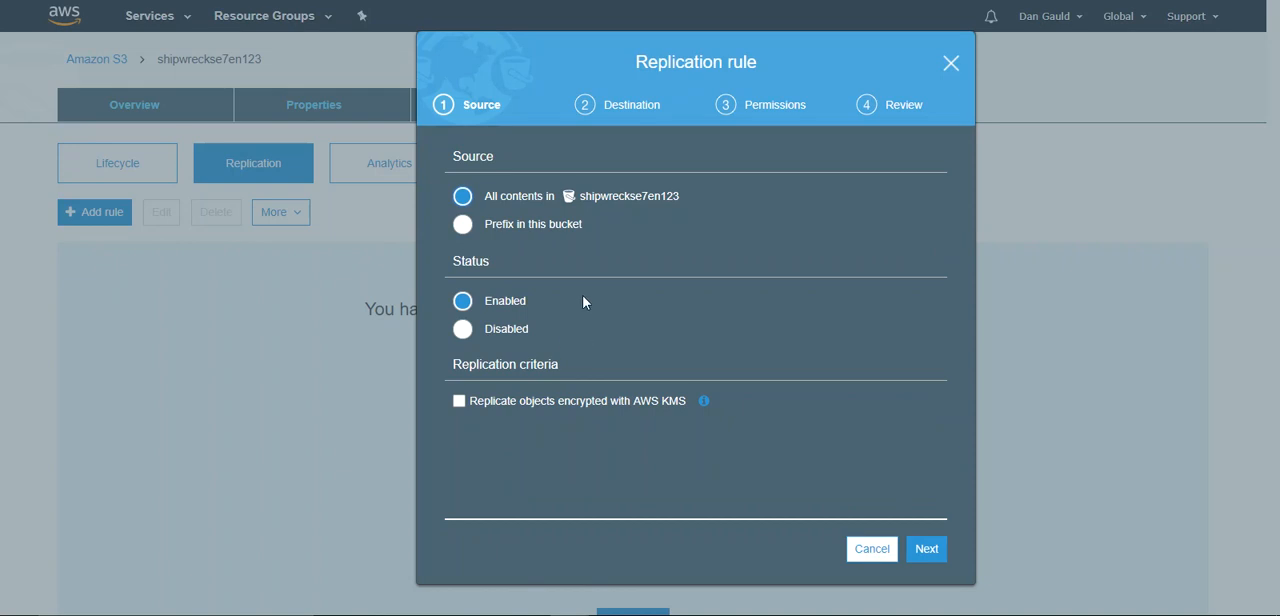
pyautogui.click(922, 548)
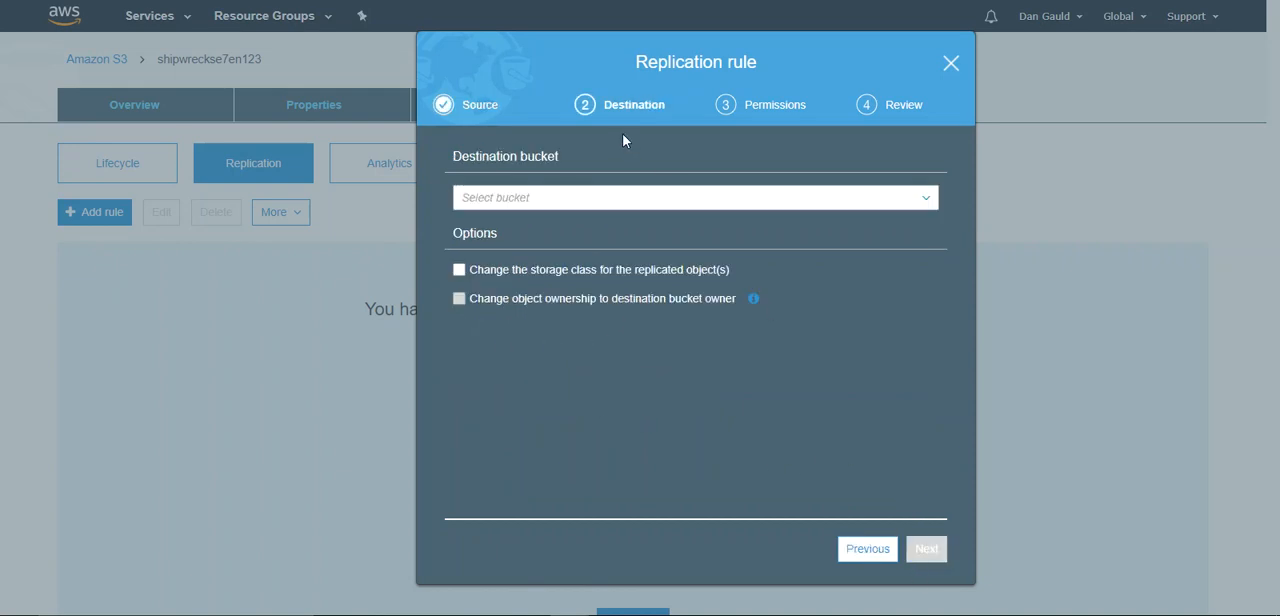
# - Choose shipwreckse7endest1 as the replication destination bucket and enable versioning on it
pyautogui.click(643, 203)
pyautogui.scroll(-1, 930, 288)
pyautogui.click(604, 402)
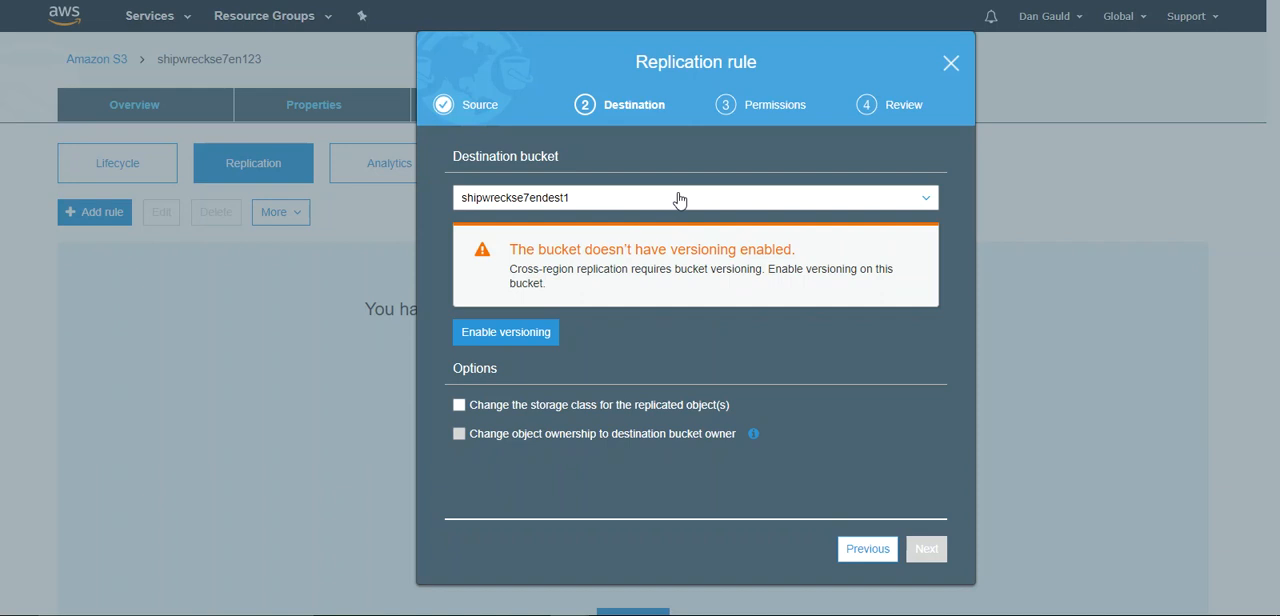
pyautogui.click(495, 340)
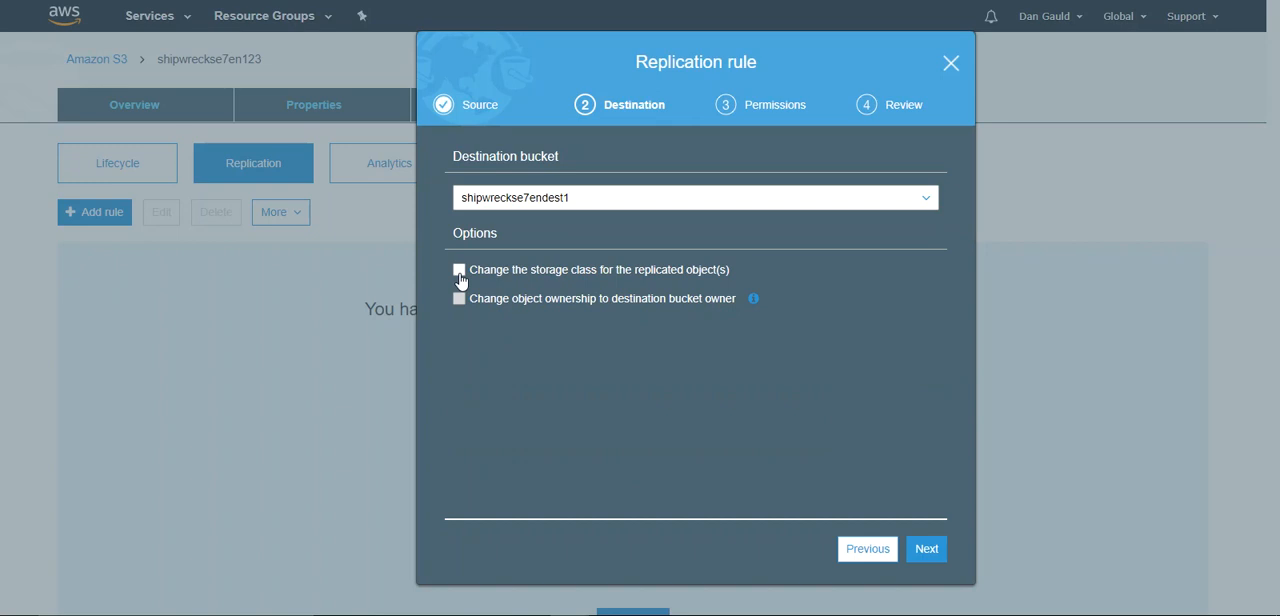
# - Change the storage class for the replicated objects to Reduced redundancy and continue to the permissions
pyautogui.click(460, 272)
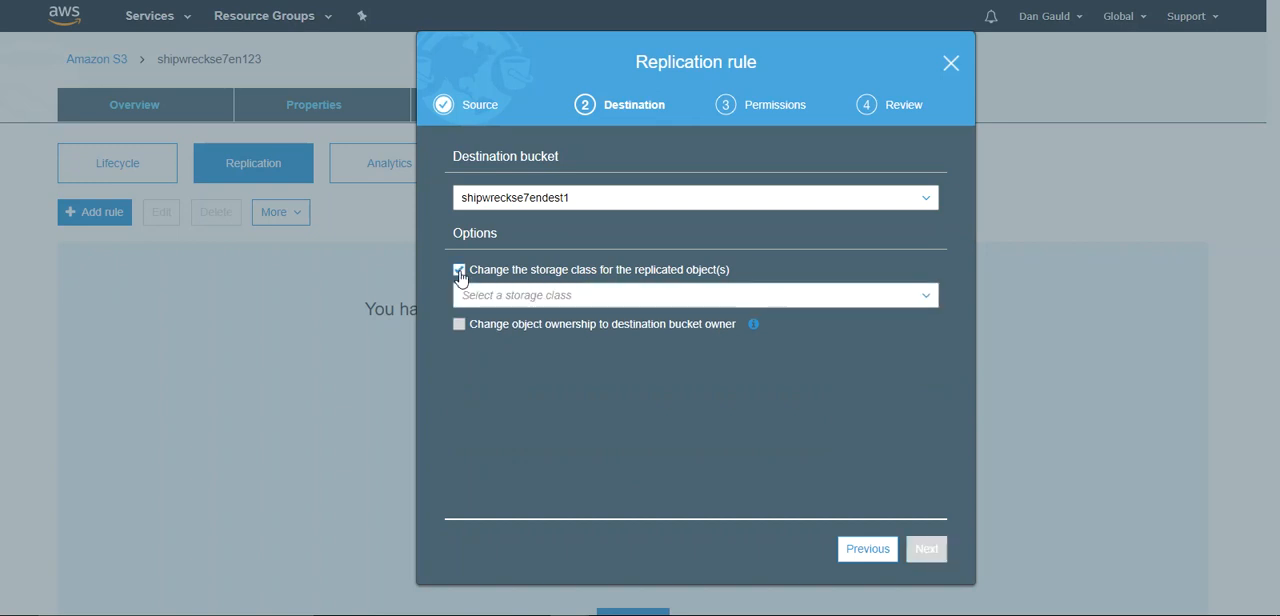
pyautogui.click(928, 300)
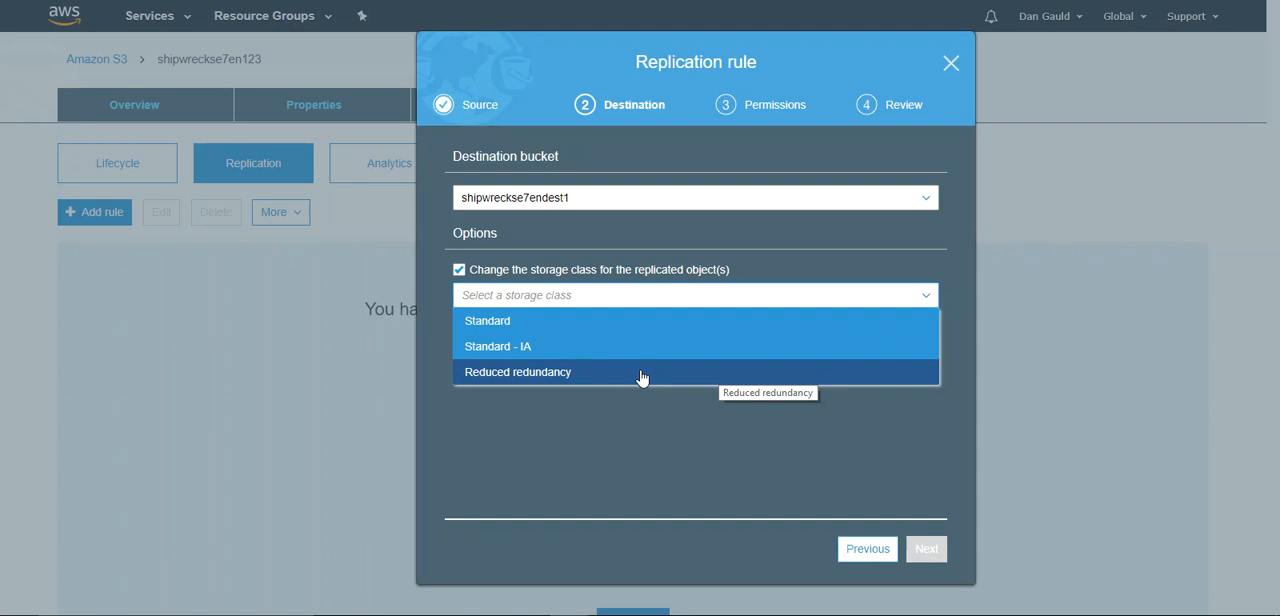
pyautogui.click(547, 374)
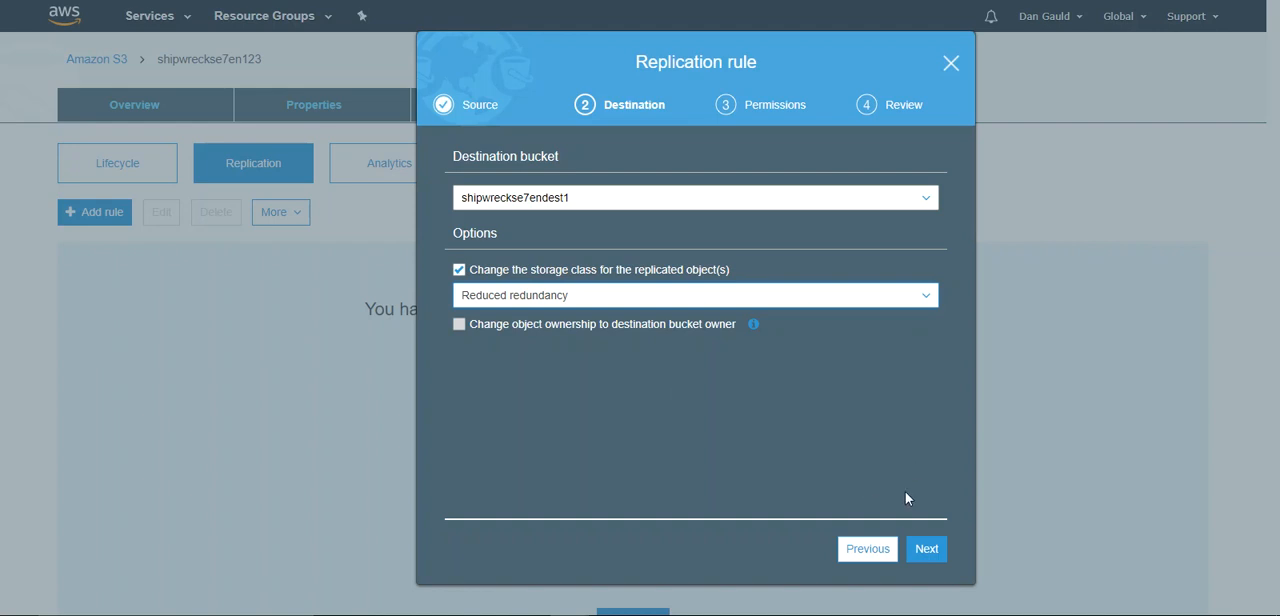
pyautogui.click(926, 551)
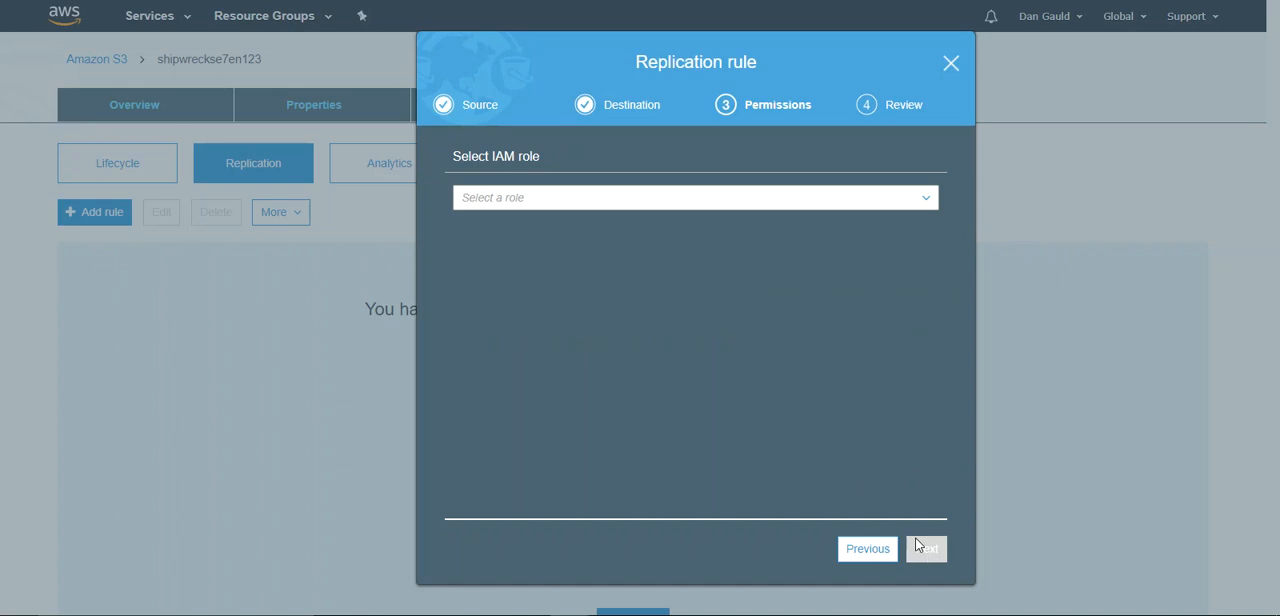
# - Set the replication rule to create a new IAM role and save the reviewed rule
pyautogui.click(741, 208)
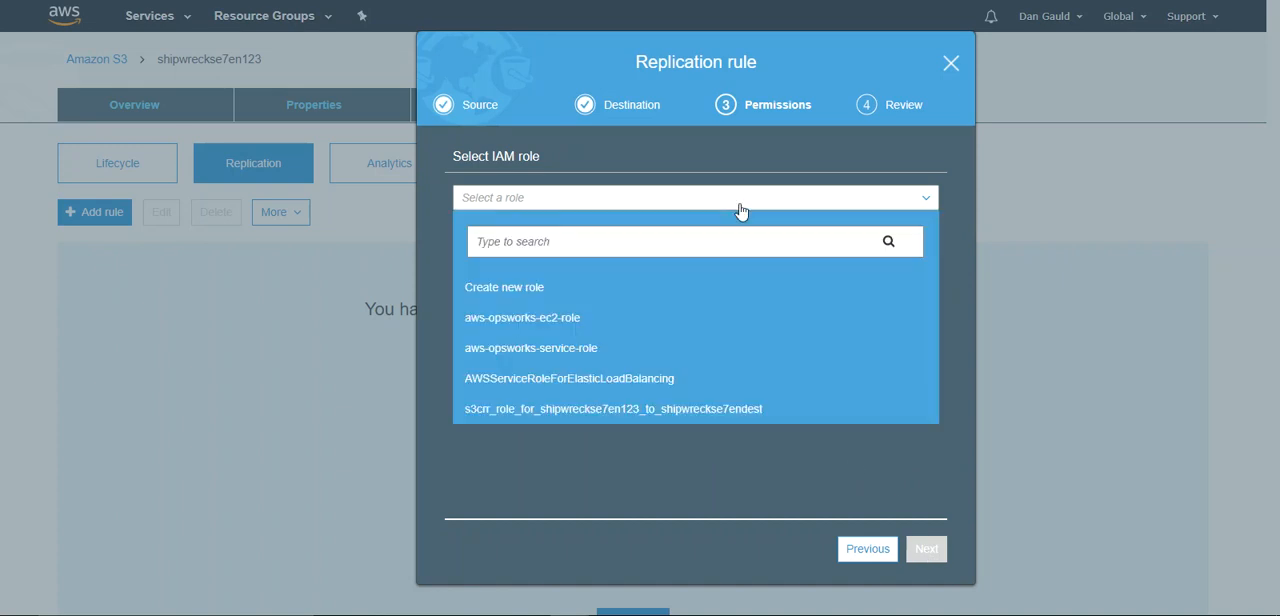
pyautogui.click(573, 295)
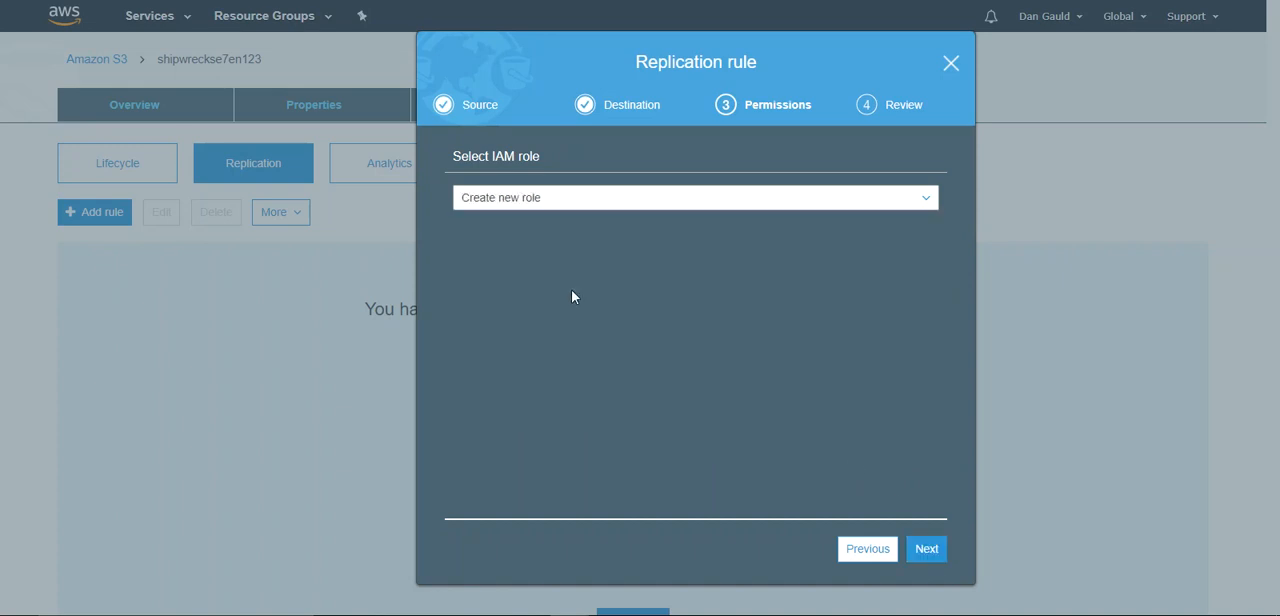
pyautogui.click(930, 552)
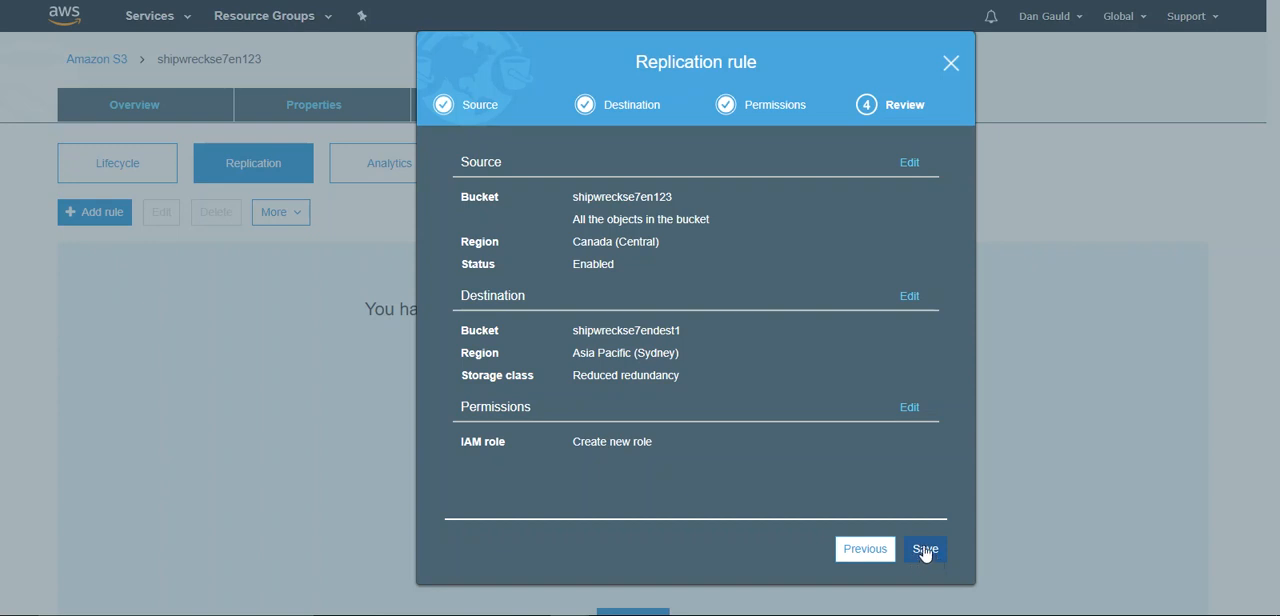
pyautogui.click(925, 552)
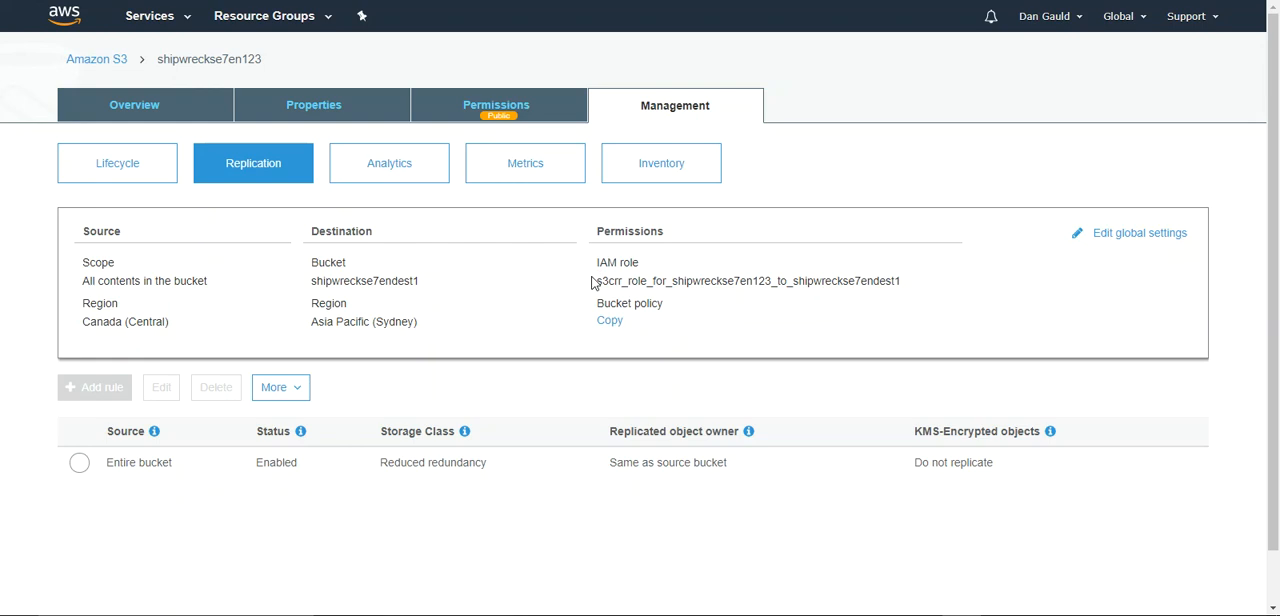
# - Examine the IAM role of the saved replication rule and return to the object list of shipwreckse7en123
pyautogui.moveTo(598, 281); pyautogui.dragTo(792, 282)
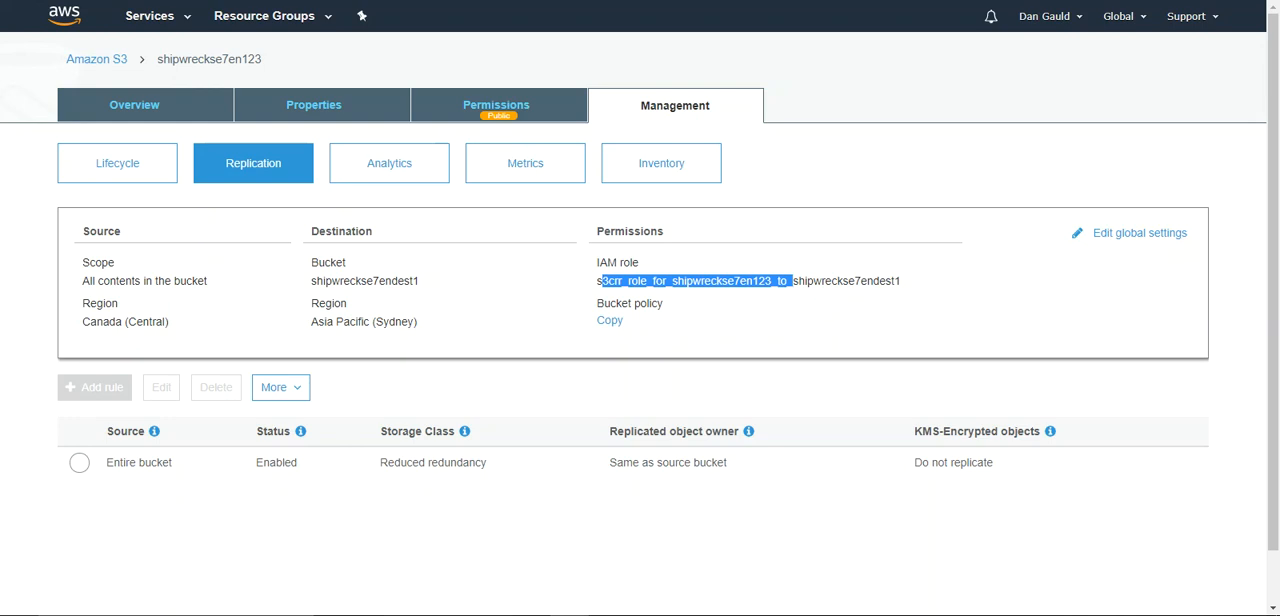
pyautogui.click(418, 1)
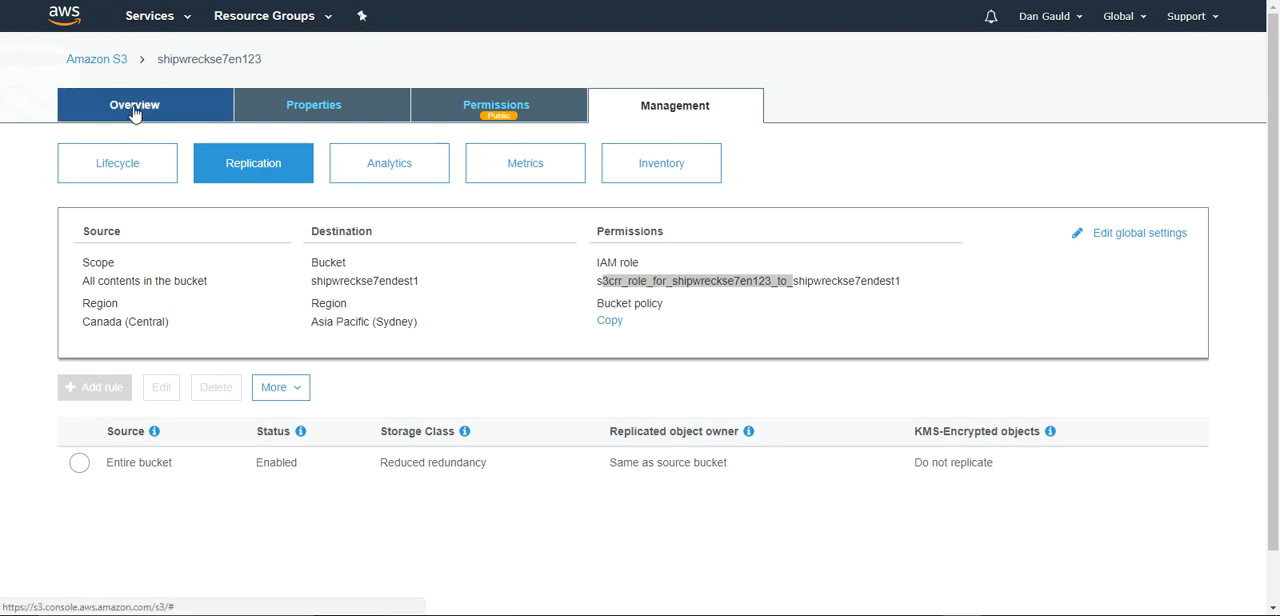
pyautogui.click(85, 62)
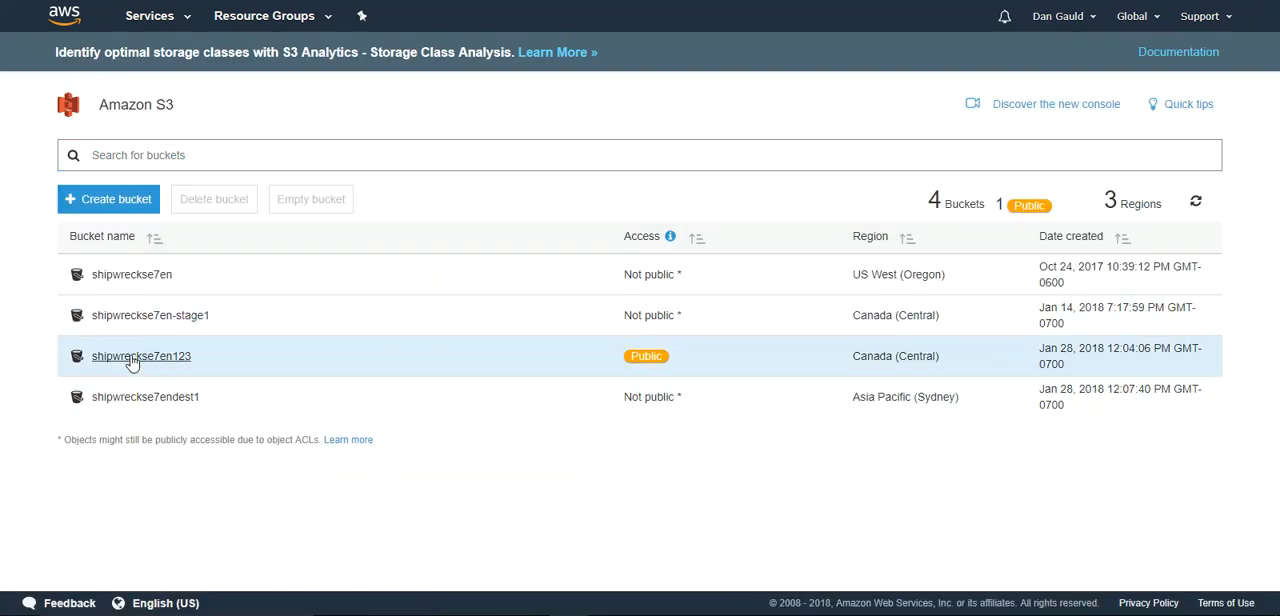
pyautogui.click(129, 362)
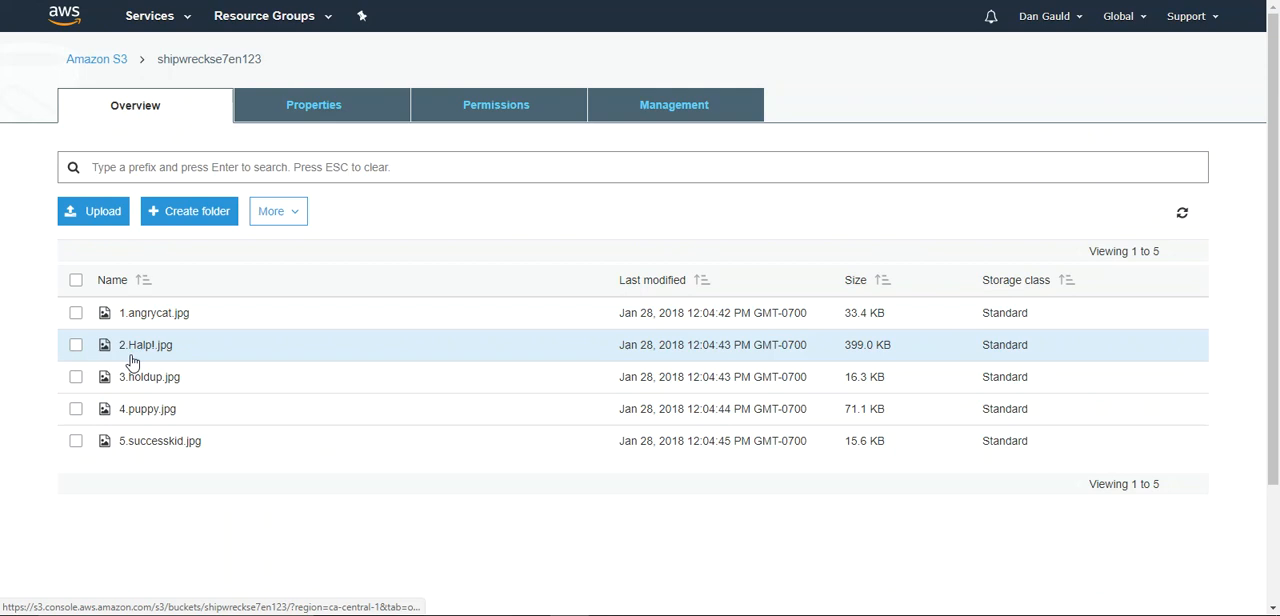
# - Check the contents of the replication destination bucket shipwreckse7endest1
pyautogui.click(86, 60)
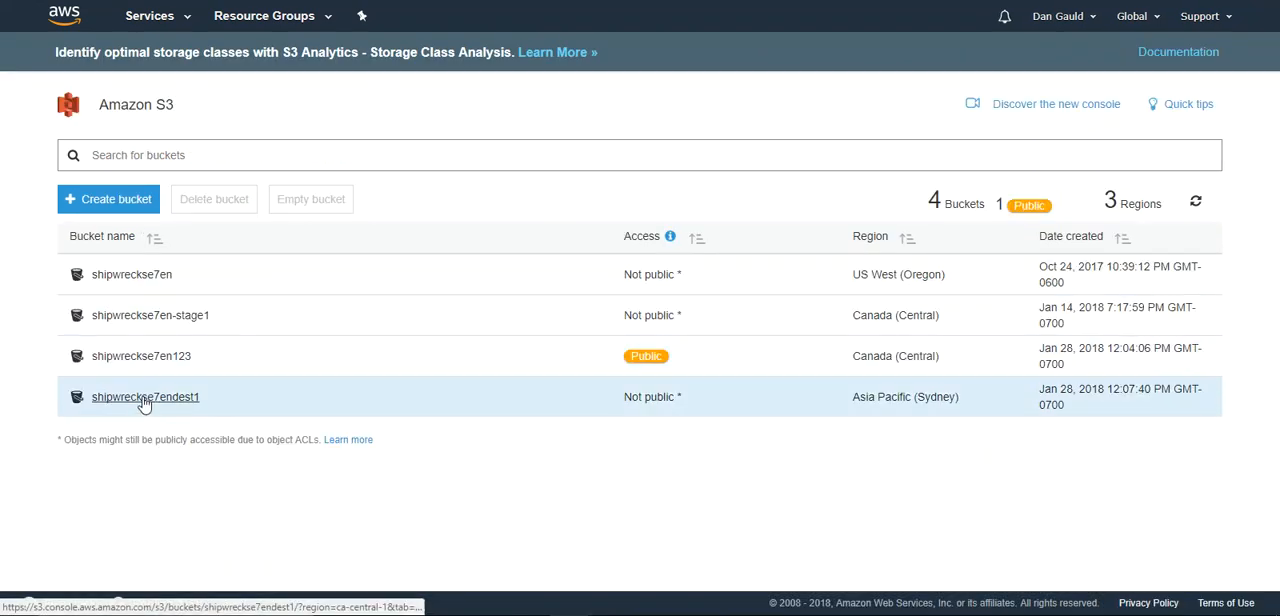
pyautogui.click(170, 408)
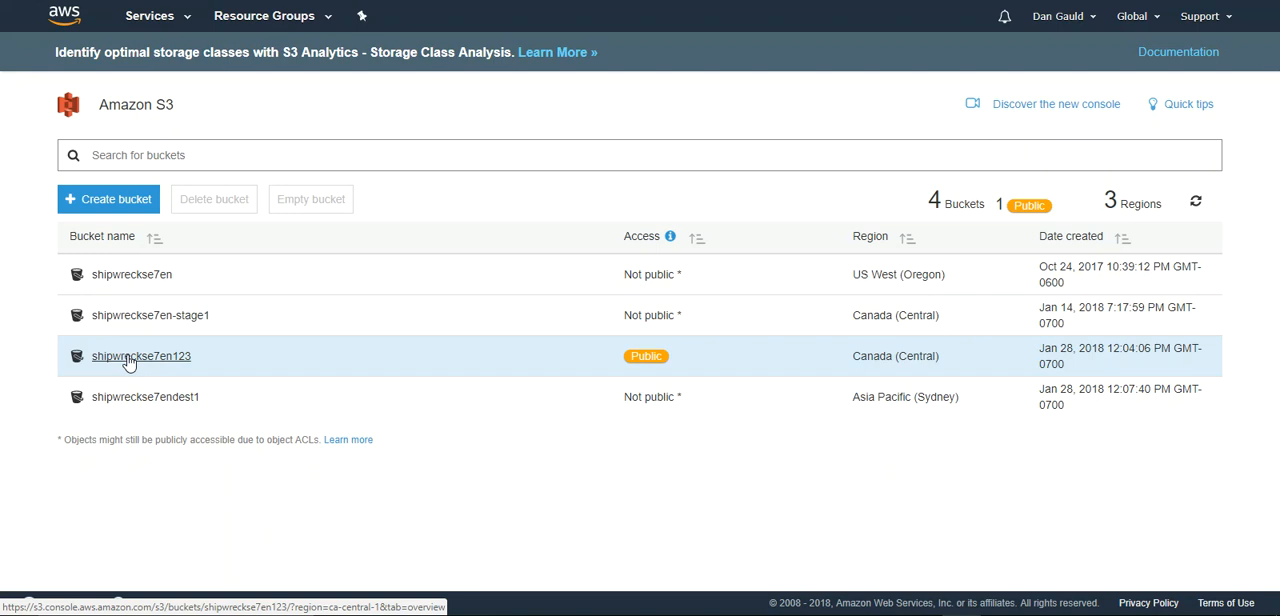
# - Upload the image 6.fatcat.gif to the source bucket shipwreckse7en123
pyautogui.click(128, 357)
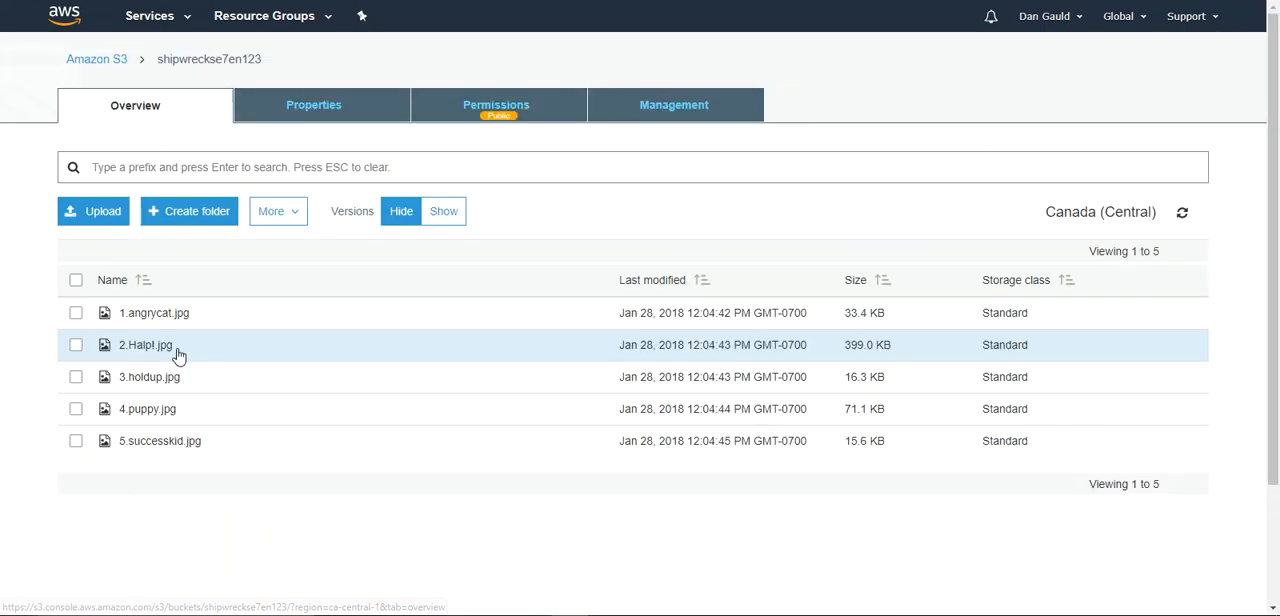
pyautogui.click(89, 216)
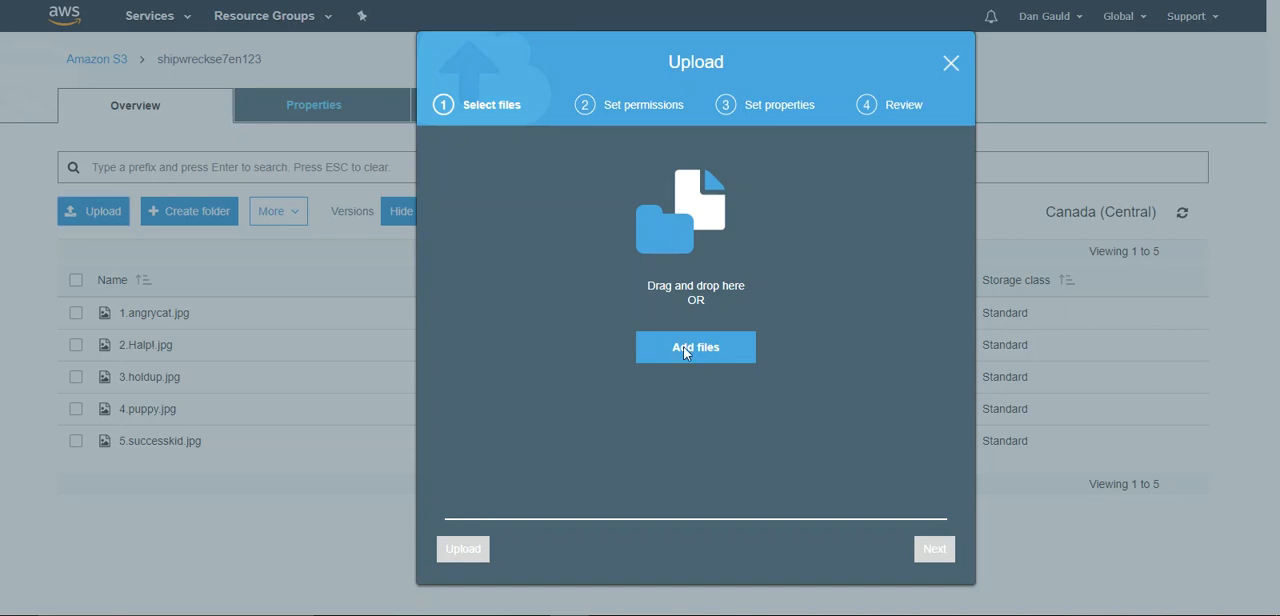
pyautogui.click(686, 350)
pyautogui.click(337, 274)
pyautogui.click(1143, 588)
pyautogui.click(455, 549)
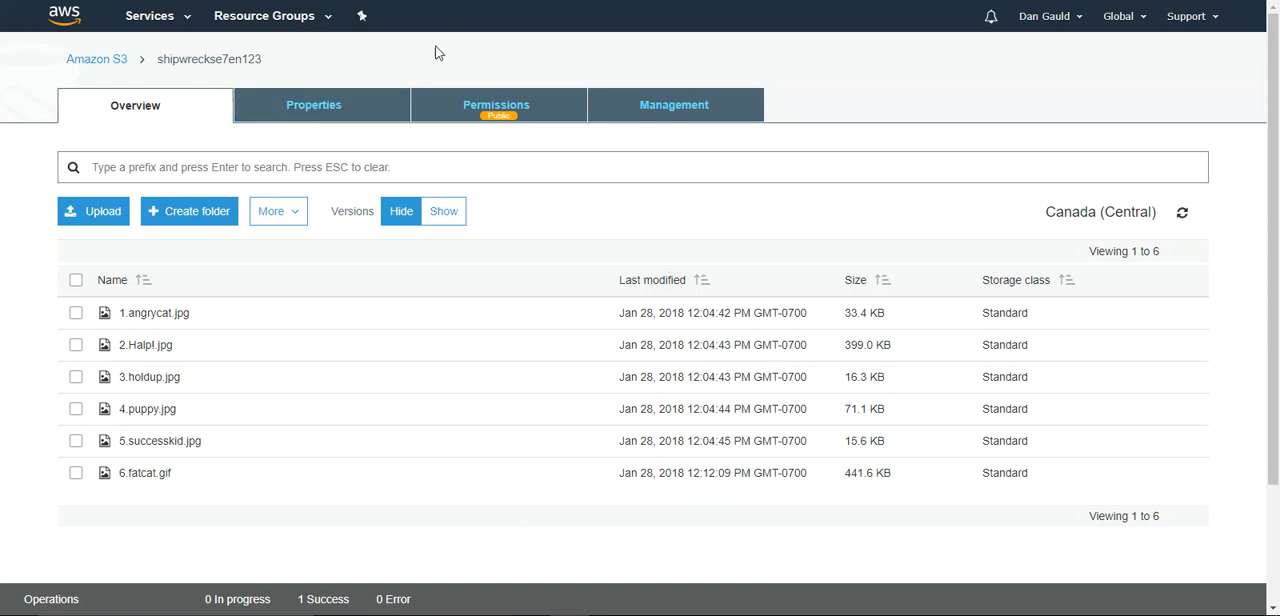
# - Check the destination bucket shipwreckse7endest1 for the replicated 6.fatcat.gif and its storage class
pyautogui.click(112, 63)
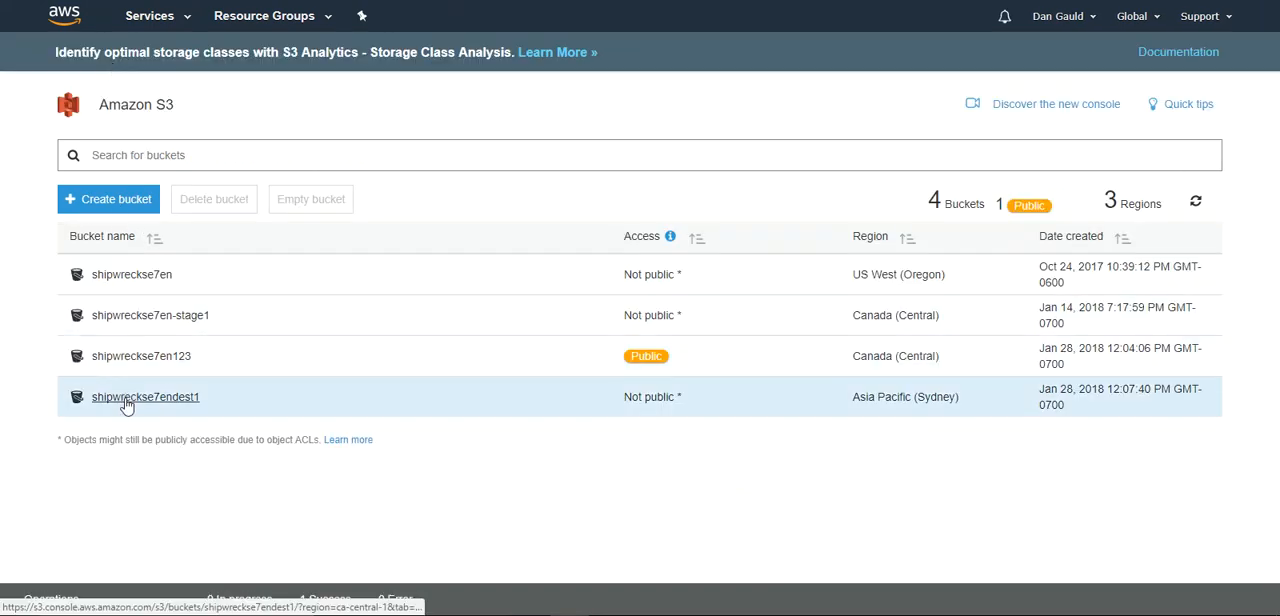
pyautogui.click(127, 400)
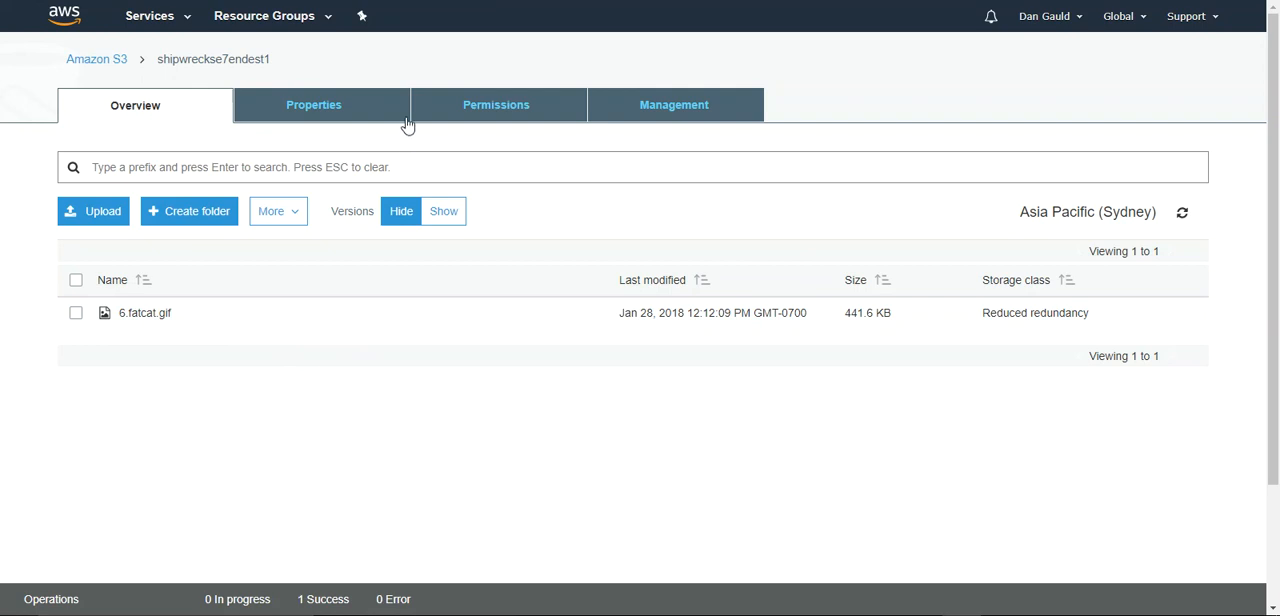
# - Examine the replication status of 6.fatcat.gif in shipwreckse7en123 and test its object link
pyautogui.click(97, 62)
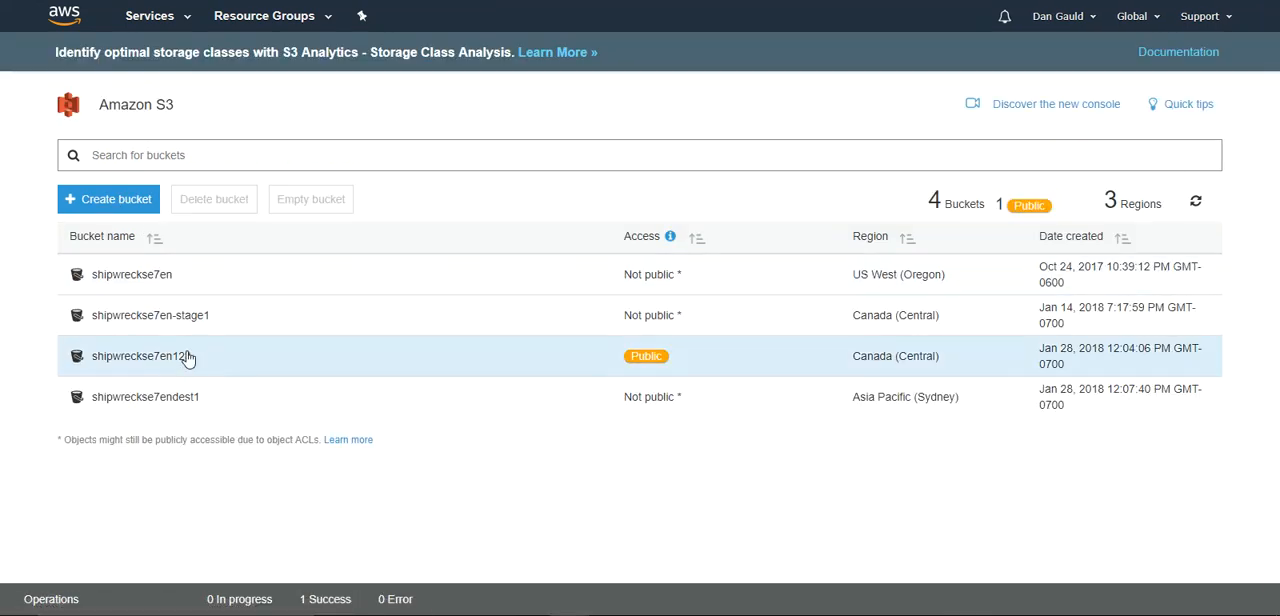
pyautogui.click(229, 349)
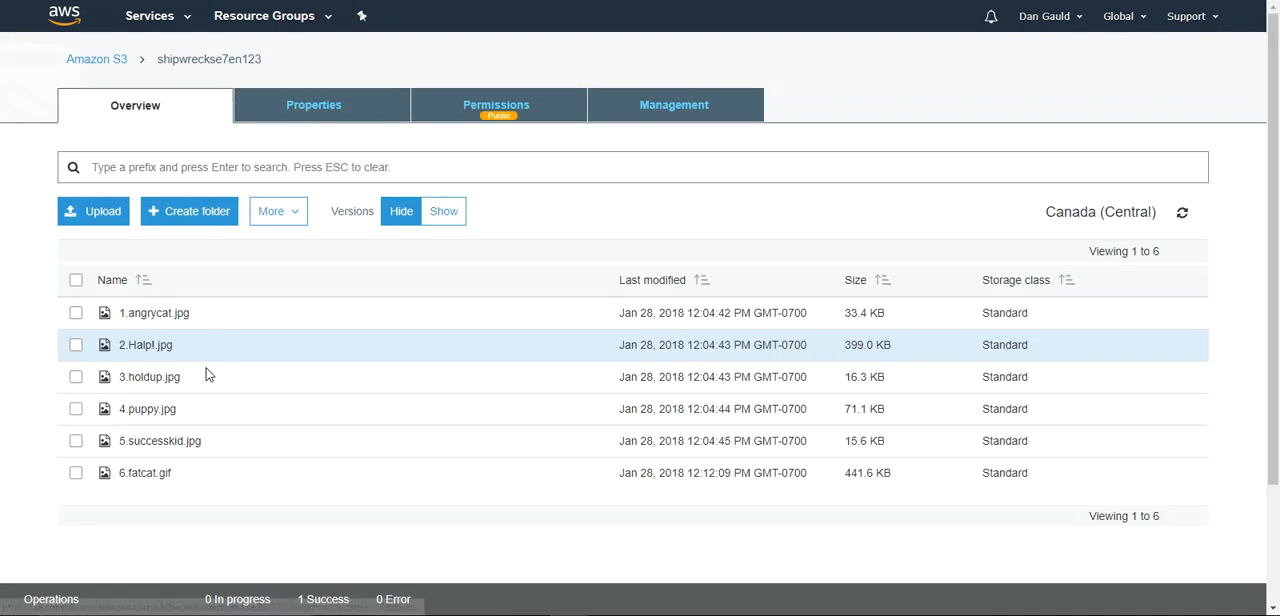
pyautogui.click(143, 476)
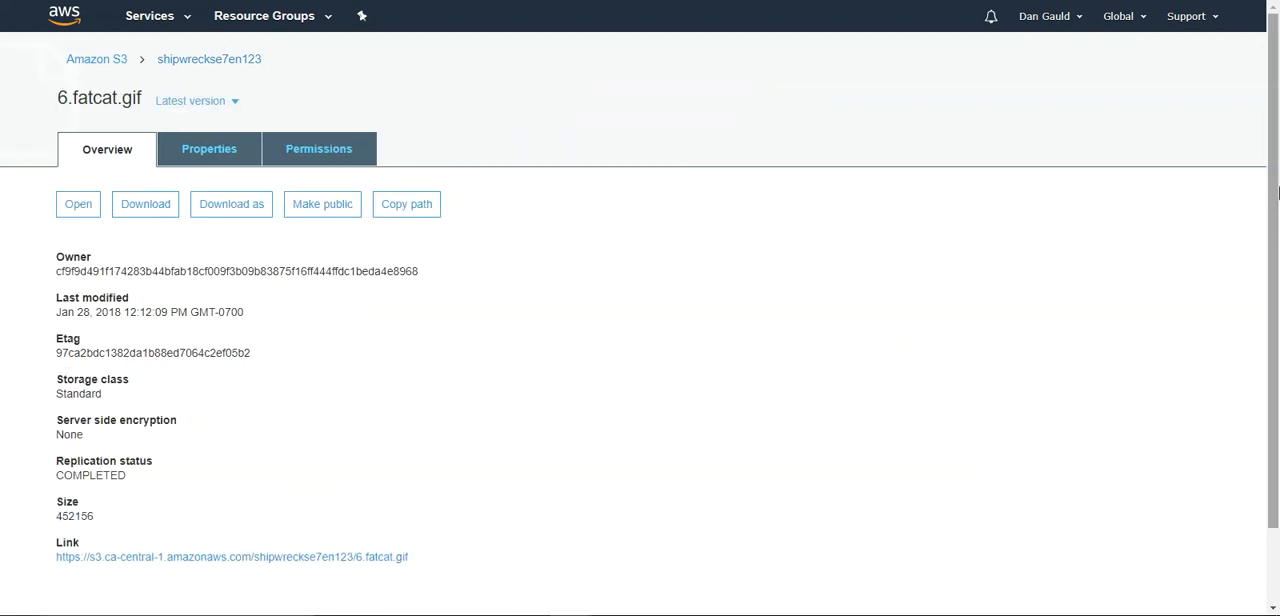
pyautogui.click(221, 565)
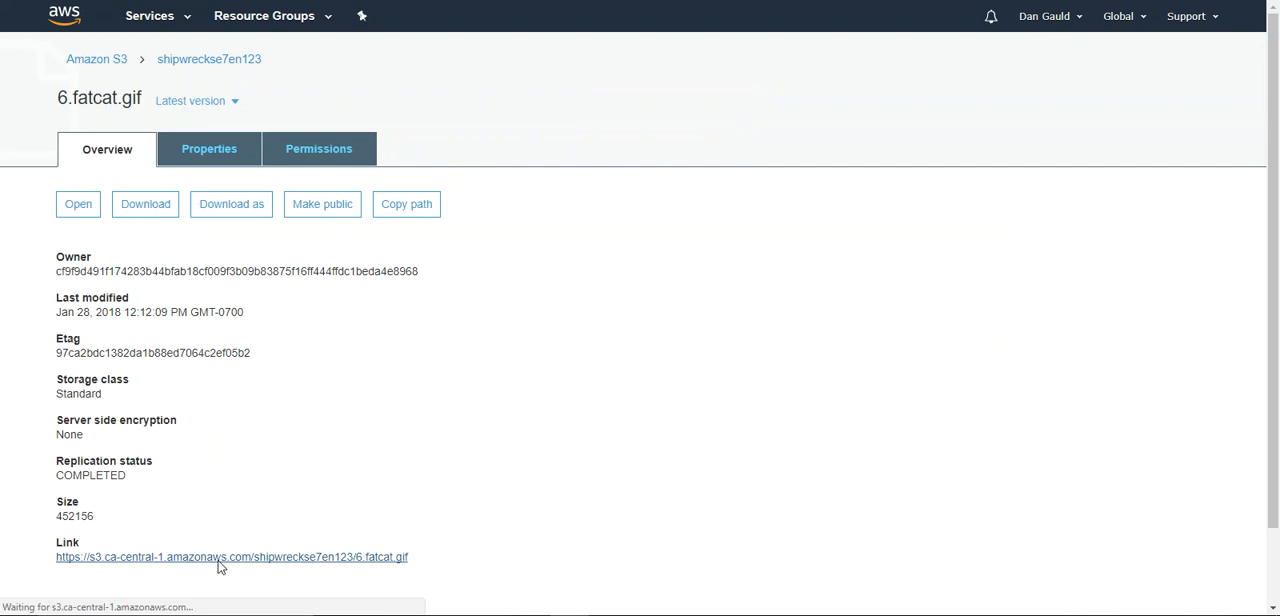
pyautogui.hotkey('alt', 'Left')
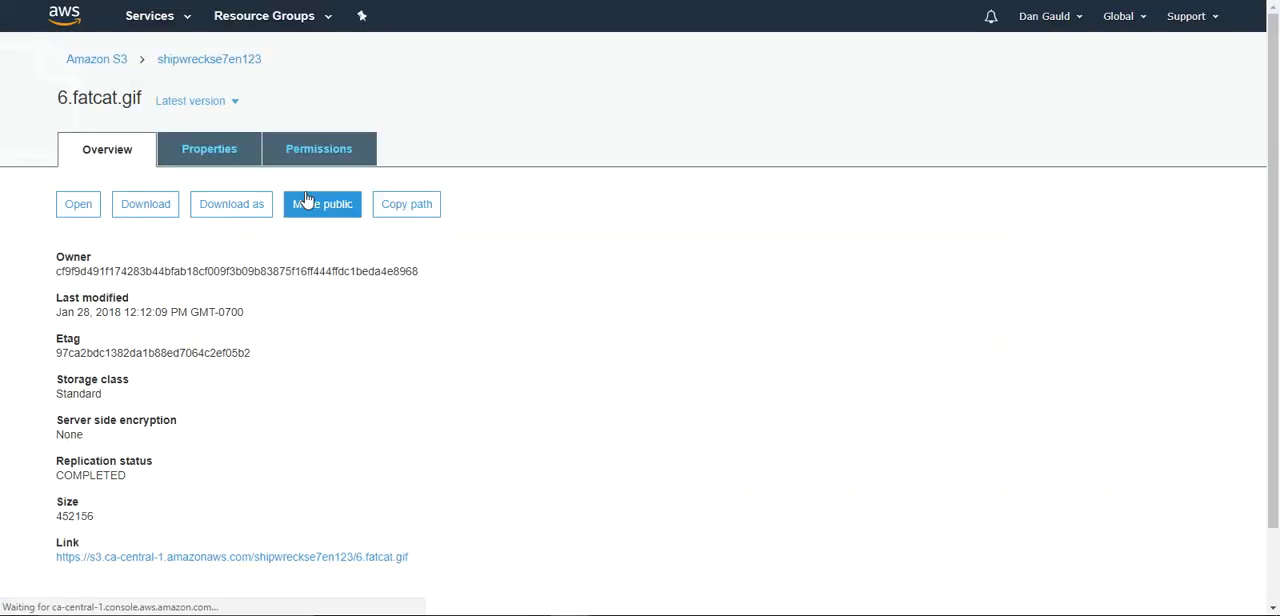
# - Make 6.fatcat.gif in shipwreckse7en123 public and view the image through its object link
pyautogui.click(322, 208)
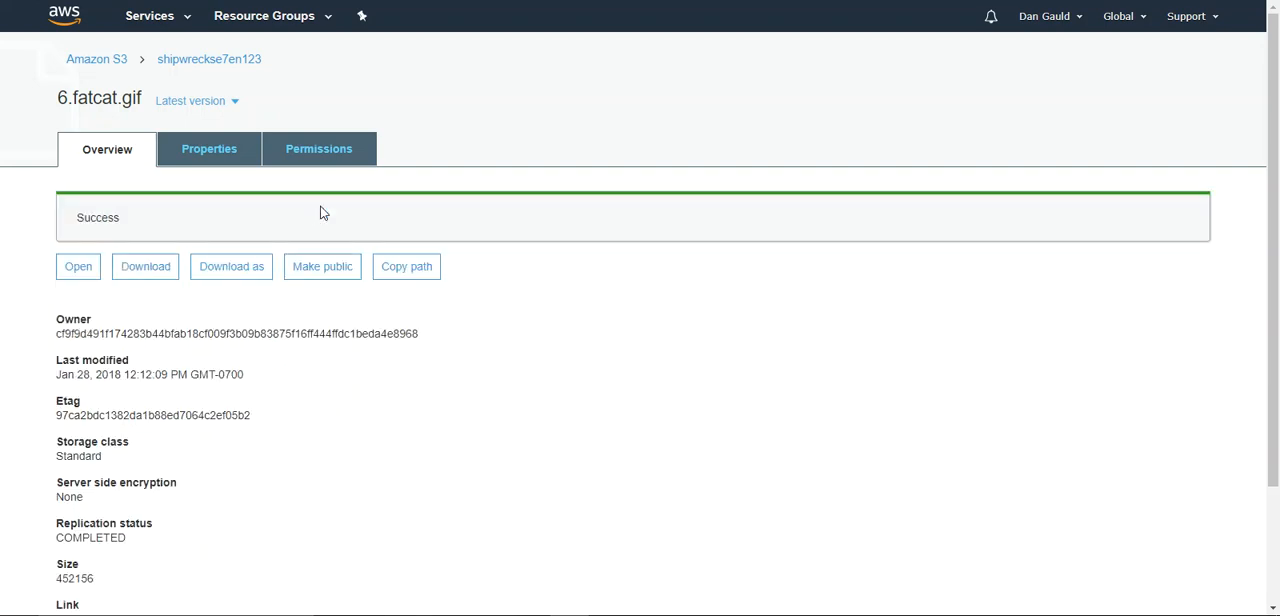
pyautogui.scroll(-2, 555, 360)
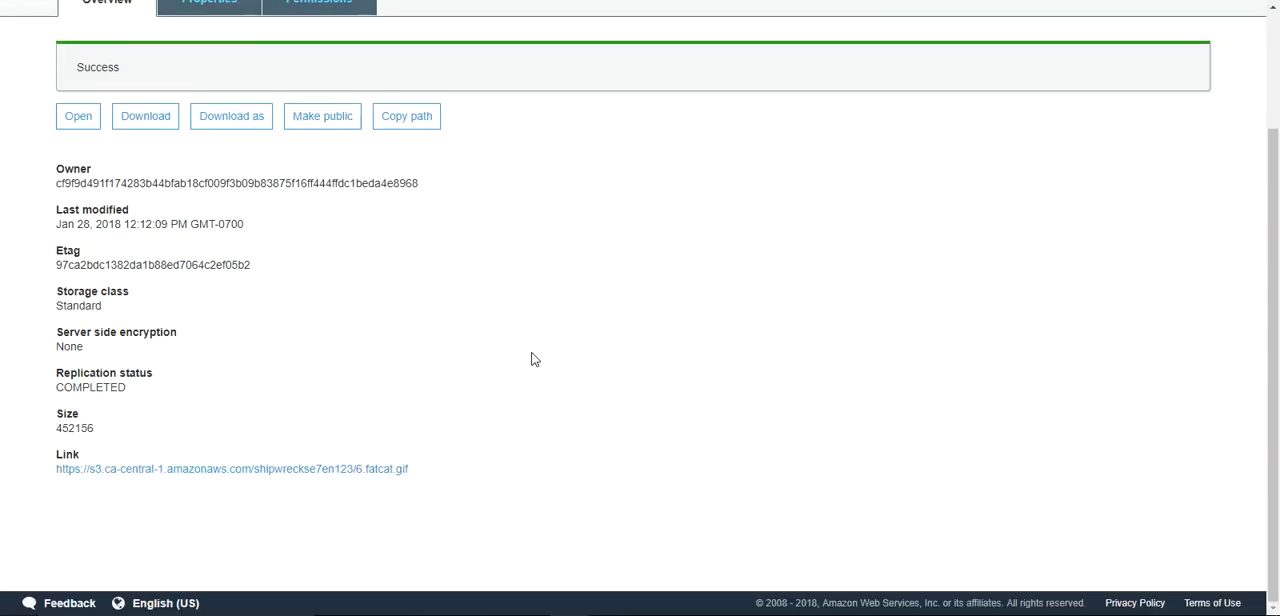
pyautogui.click(134, 470)
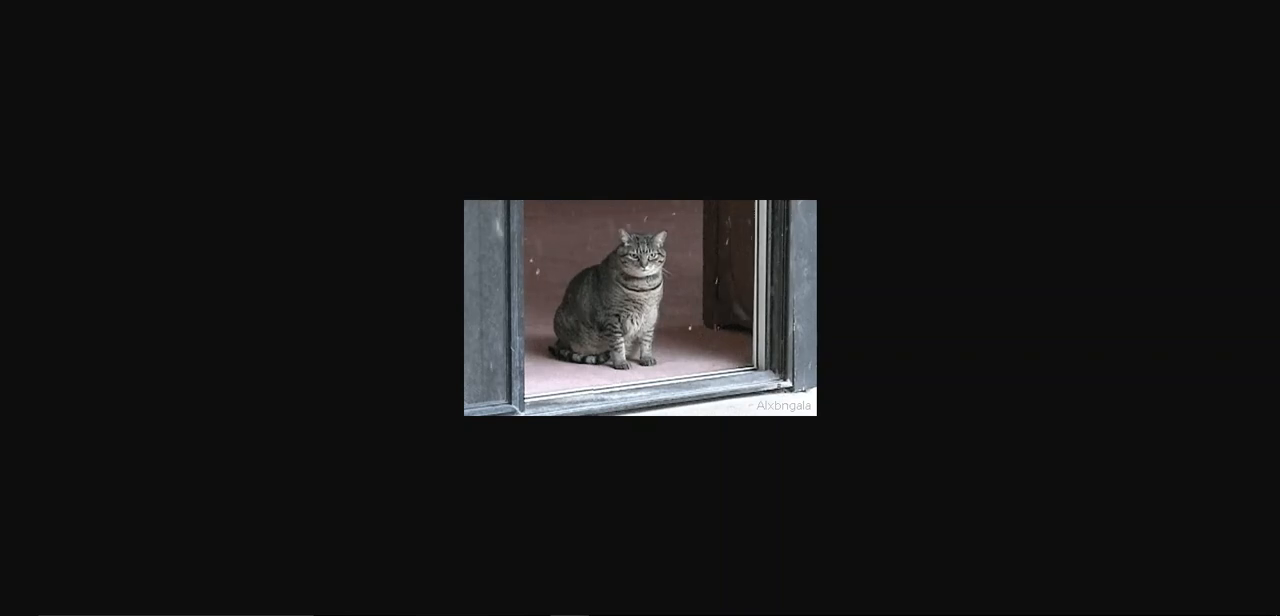
pyautogui.hotkey('alt', 'Left')
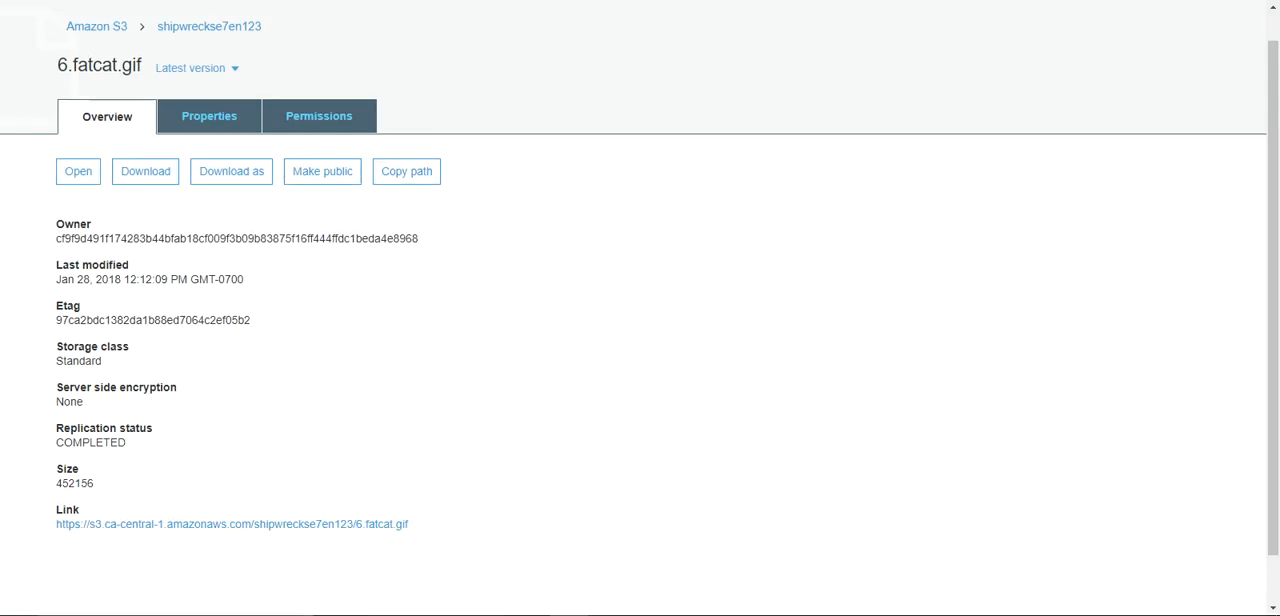
# - Examine the replication status and storage class of 6.fatcat.gif in the destination bucket shipwreckse7endest1
pyautogui.hotkey('alt', 'Left')
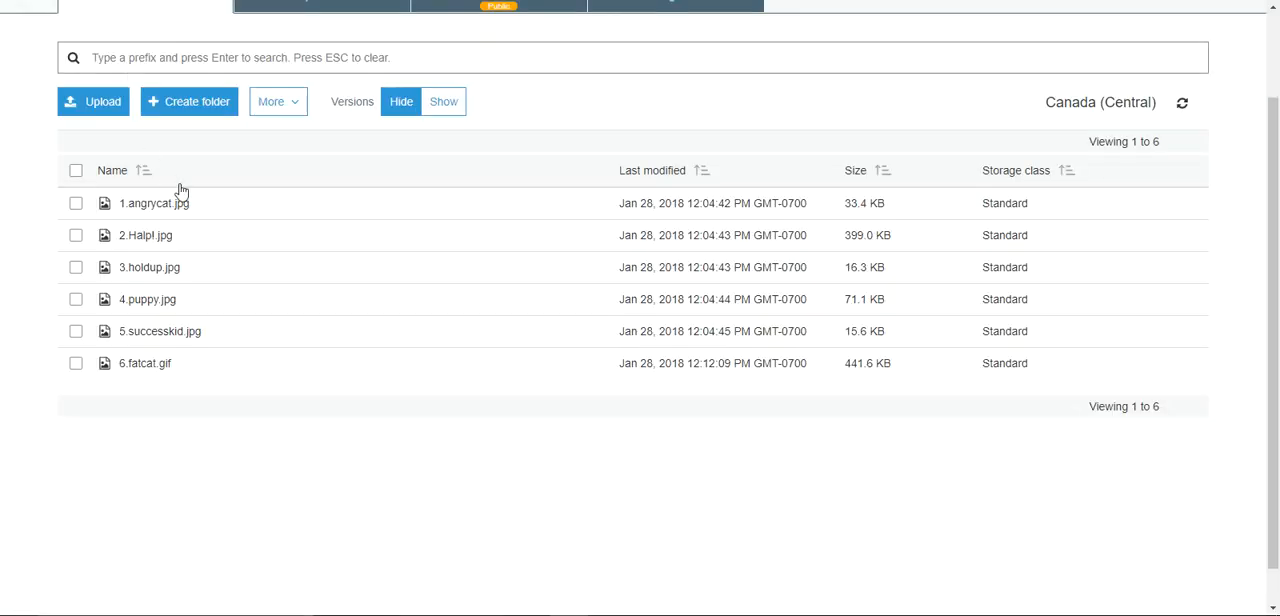
pyautogui.scroll(2, 745, 242)
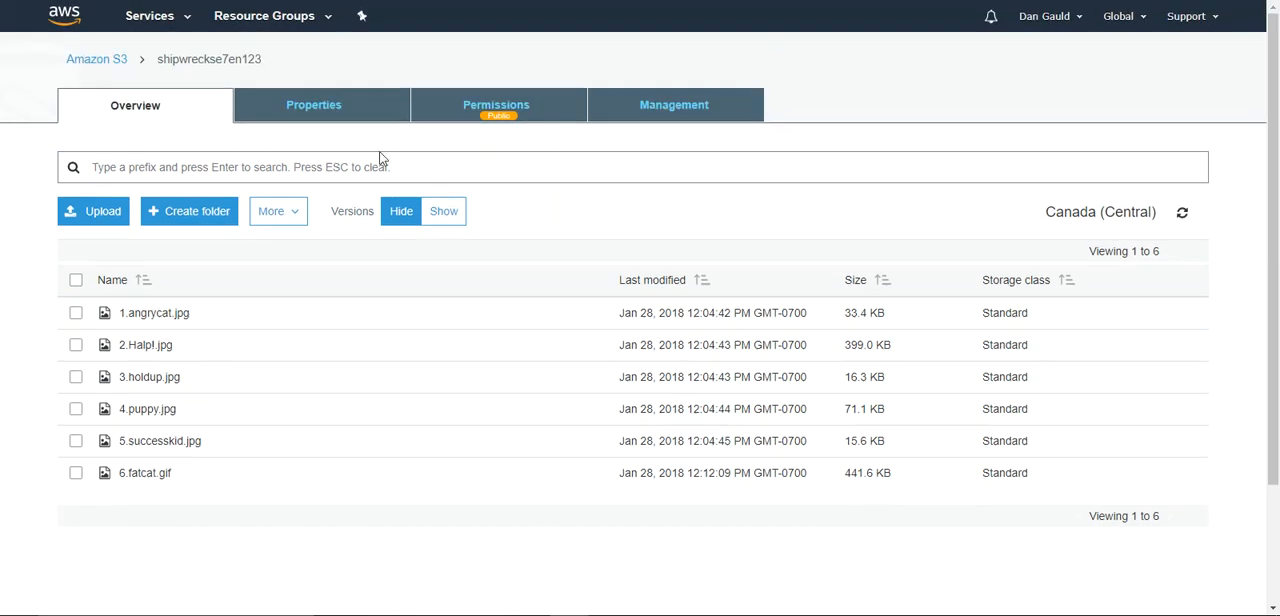
pyautogui.click(100, 58)
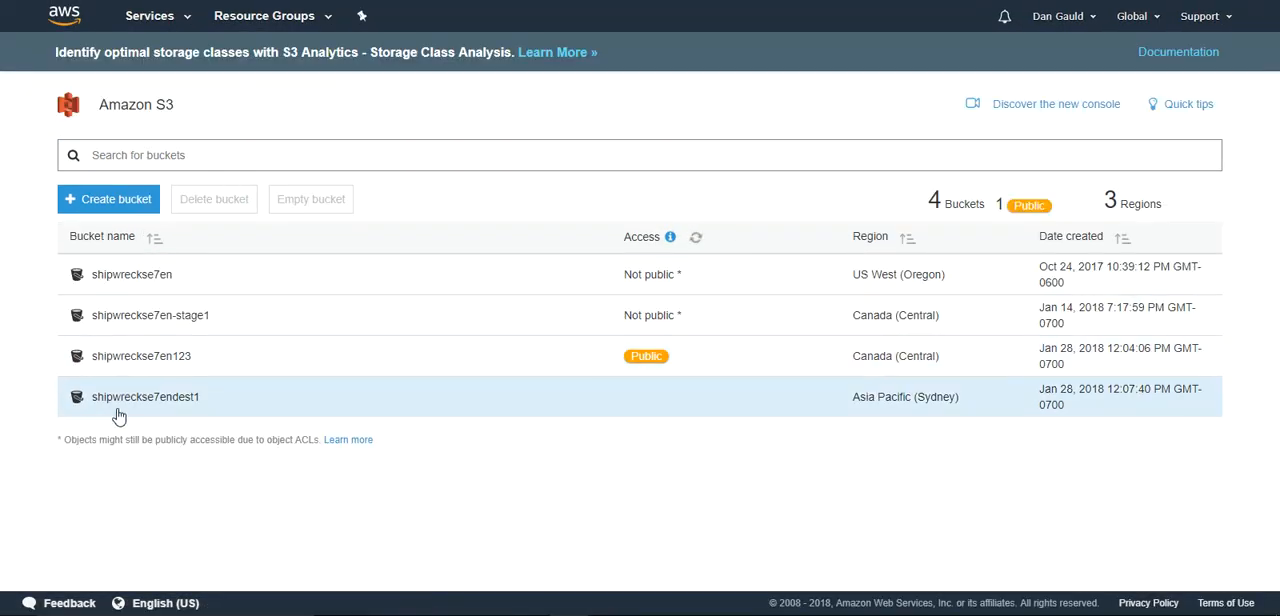
pyautogui.click(125, 398)
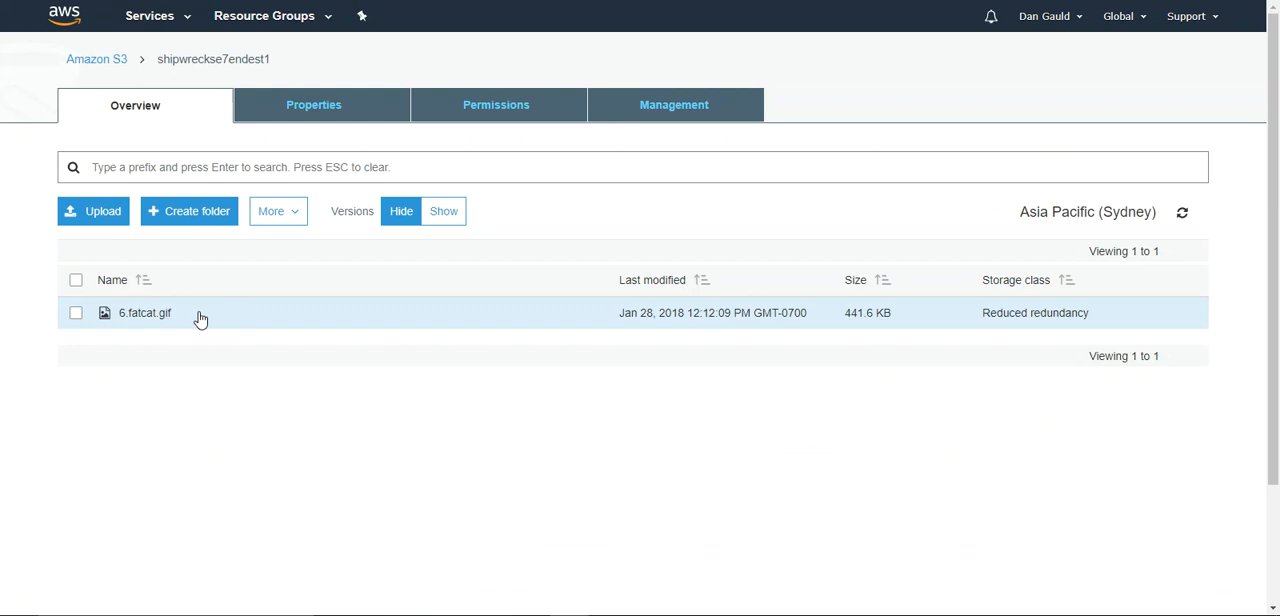
pyautogui.click(185, 318)
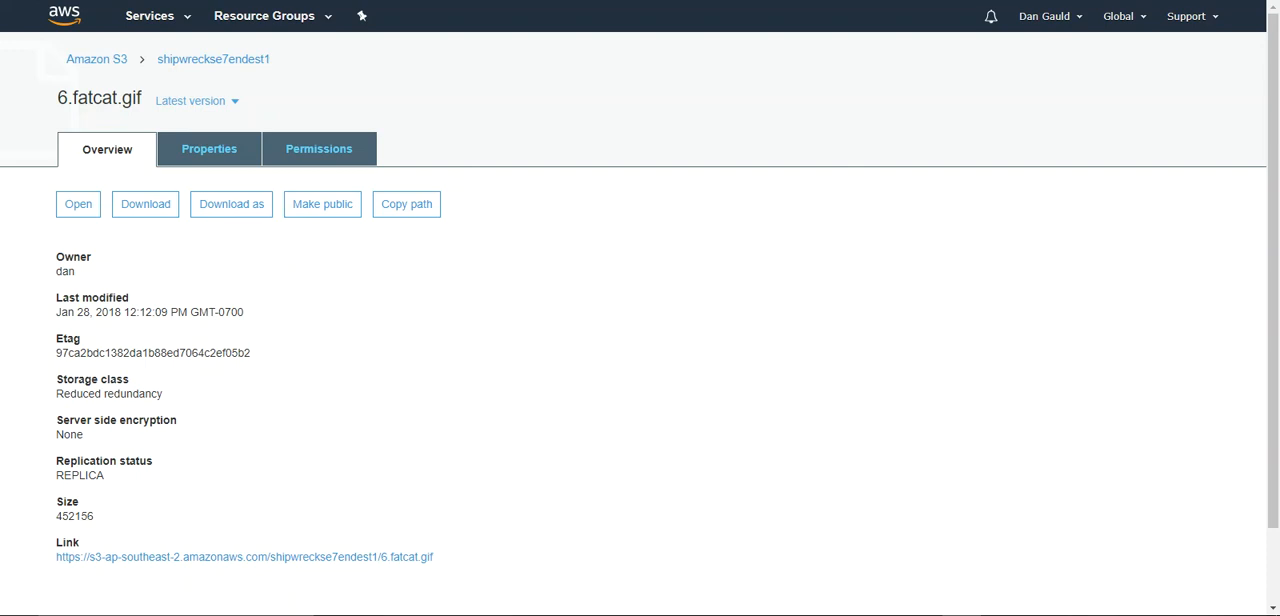
# - Return to the object list of shipwreckse7en123 and switch to the Command Prompt
pyautogui.click(104, 62)
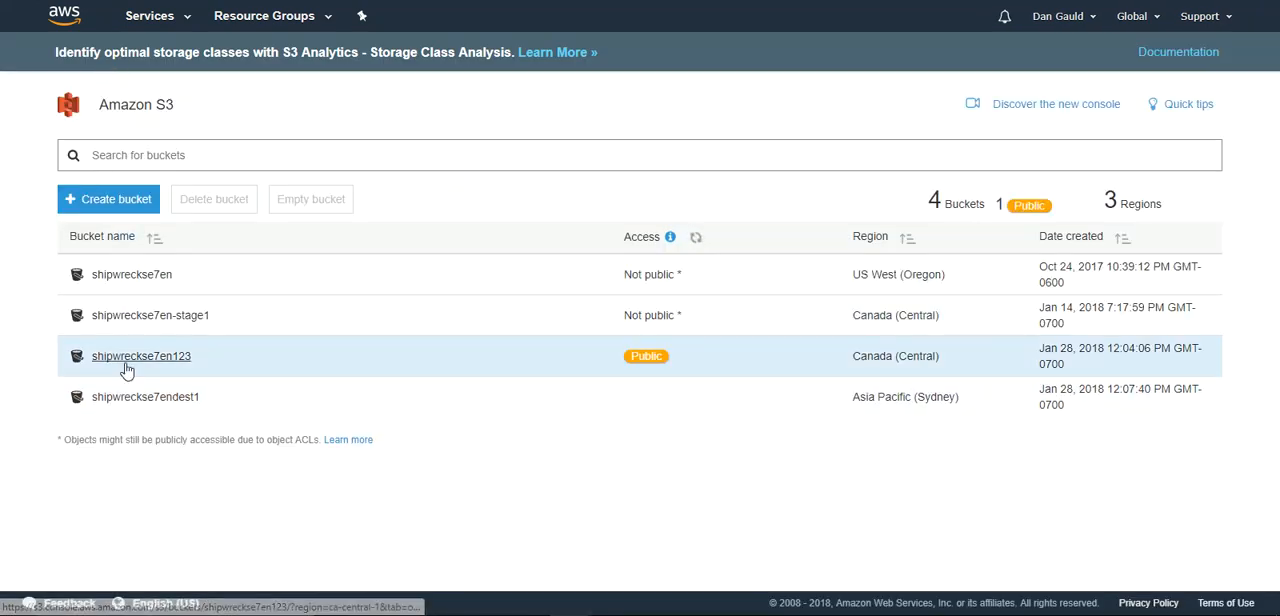
pyautogui.click(128, 366)
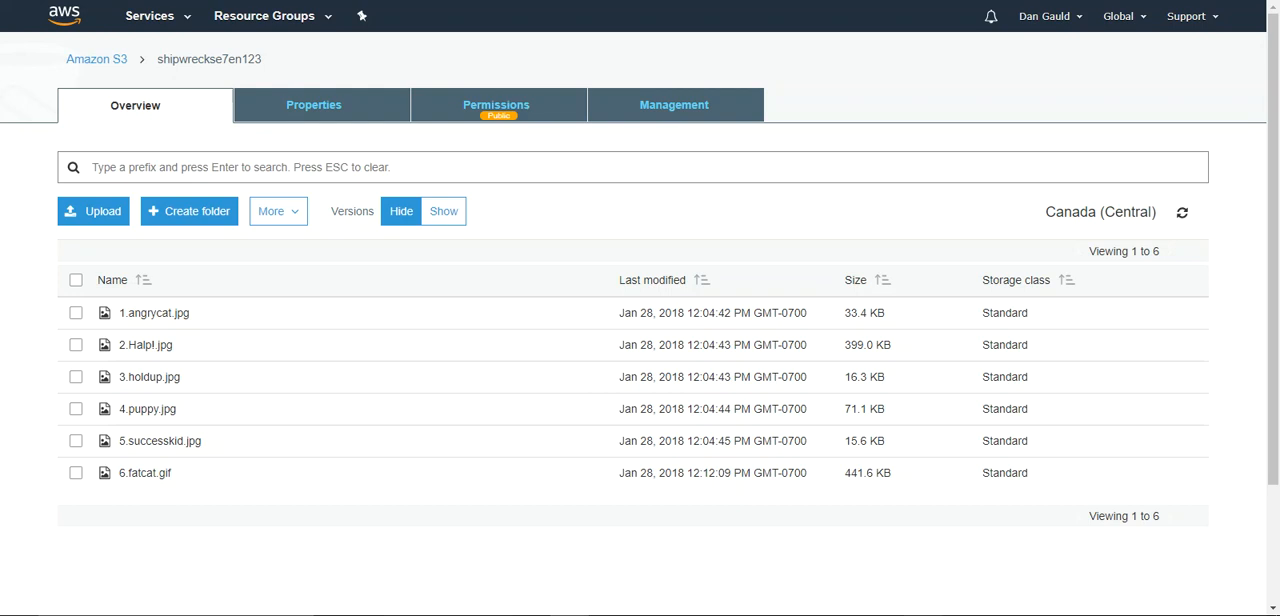
pyautogui.moveTo(922, 615)
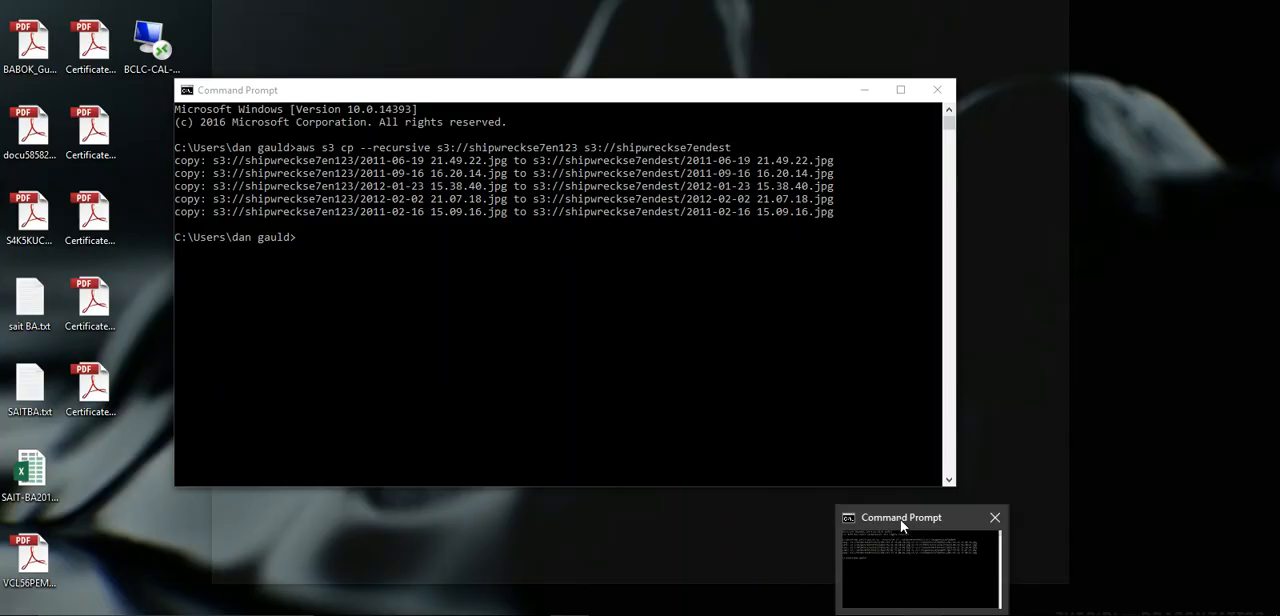
pyautogui.click(903, 526)
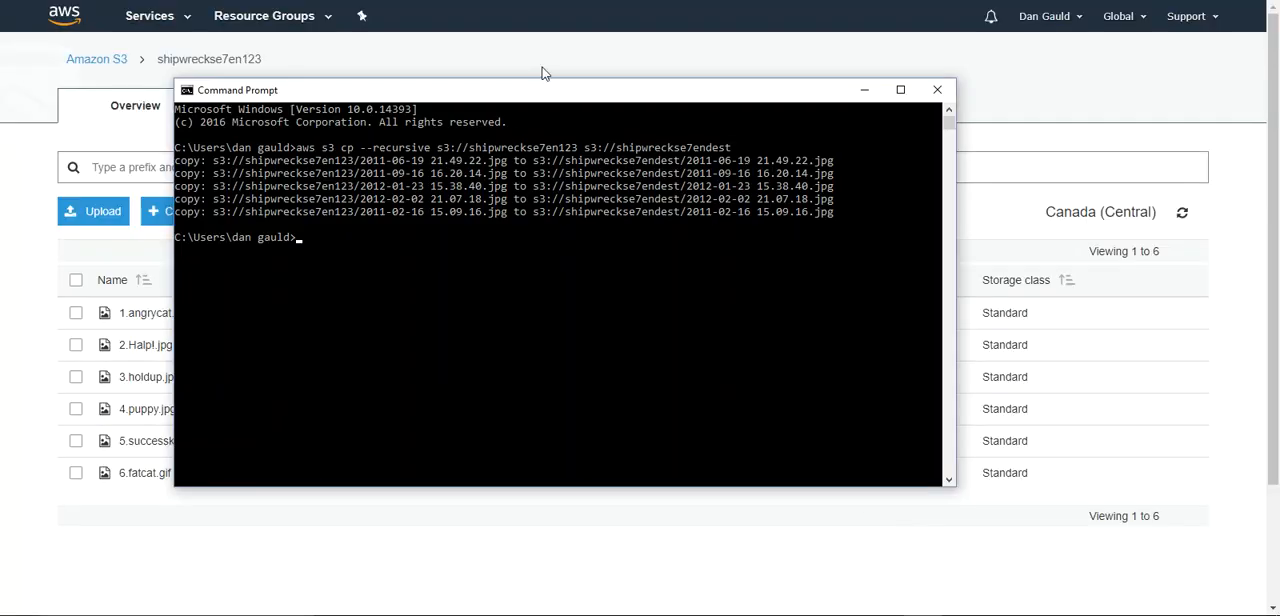
# - Reposition the Command Prompt window, discard the recalled copy command and clear the console with cls
pyautogui.moveTo(550, 100); pyautogui.dragTo(727, 174)
pyautogui.press('Up')
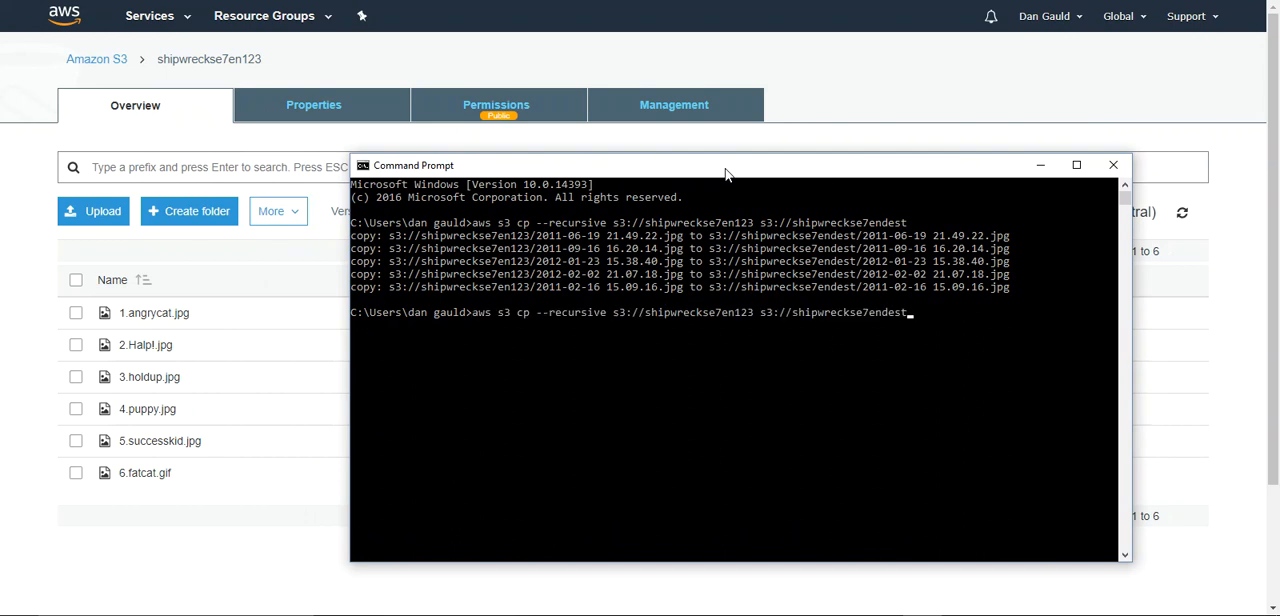
pyautogui.press('BackSpace')
pyautogui.press('BackSpace')
pyautogui.press('BackSpace')
pyautogui.press('BackSpace')
pyautogui.press('BackSpace')
pyautogui.press('BackSpace')
pyautogui.press('BackSpace')
pyautogui.press('BackSpace')
pyautogui.press('BackSpace')
pyautogui.press('BackSpace')
pyautogui.press('BackSpace')
pyautogui.press('BackSpace')
pyautogui.press('BackSpace')
pyautogui.press('BackSpace')
pyautogui.press('BackSpace')
pyautogui.press('BackSpace')
pyautogui.press('BackSpace')
pyautogui.press('BackSpace')
pyautogui.press('BackSpace')
pyautogui.press('BackSpace')
pyautogui.press('BackSpace')
pyautogui.press('BackSpace')
pyautogui.press('BackSpace')
pyautogui.press('BackSpace')
pyautogui.press('BackSpace')
pyautogui.press('BackSpace')
pyautogui.press('BackSpace')
pyautogui.press('BackSpace')
pyautogui.press('BackSpace')
pyautogui.press('BackSpace')
pyautogui.press('BackSpace')
pyautogui.press('BackSpace')
pyautogui.press('BackSpace')
pyautogui.press('BackSpace')
pyautogui.press('BackSpace')
pyautogui.press('BackSpace')
pyautogui.press('BackSpace')
pyautogui.press('BackSpace')
pyautogui.press('BackSpace')
pyautogui.press('BackSpace')
pyautogui.press('BackSpace')
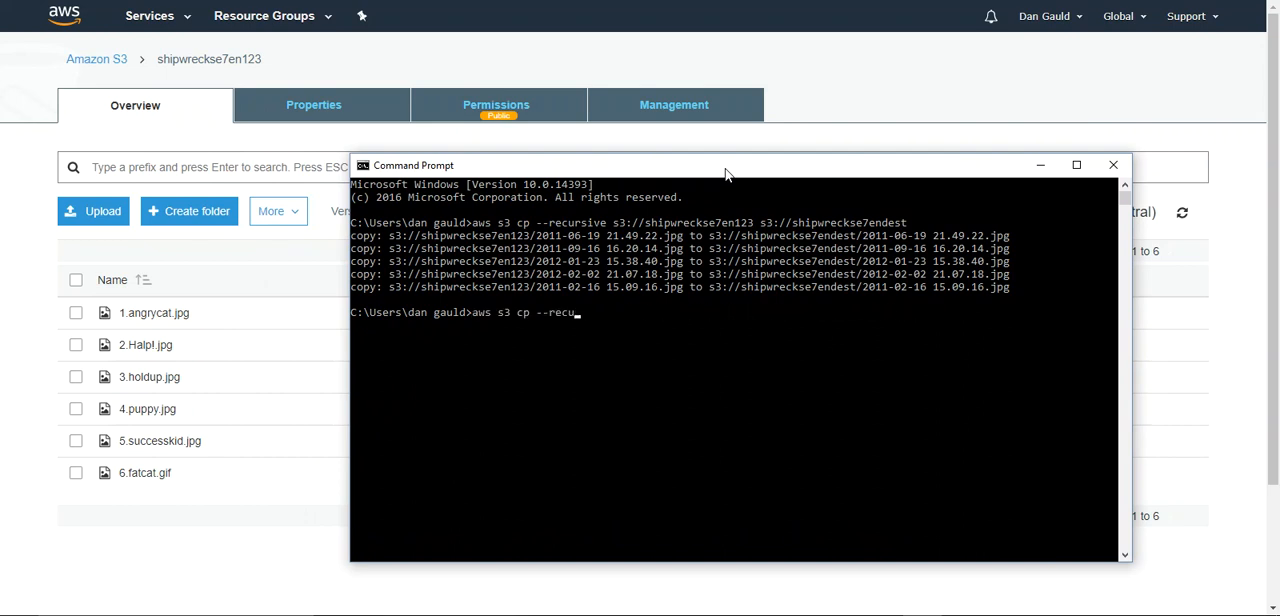
pyautogui.write('cls')
pyautogui.press('Return')
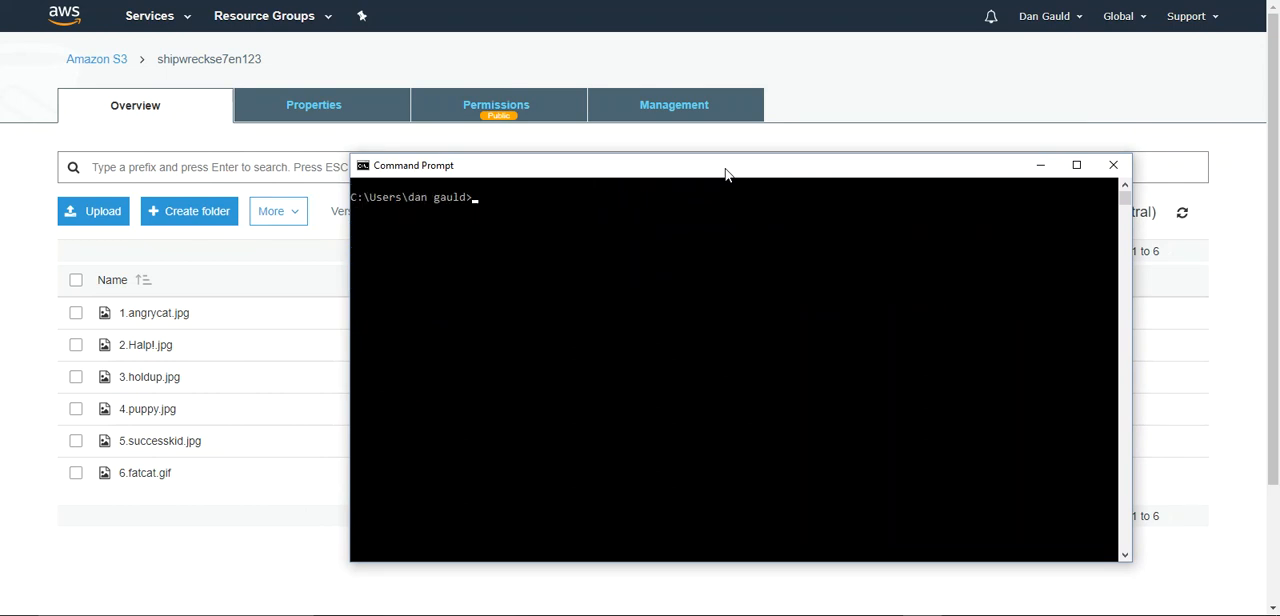
# - Copy all objects between the buckets by running aws s3 cp --recursive s3://shipwreckse7en123 s3://shipwreckse7endest1
pyautogui.press('Up')
pyautogui.press('Up')
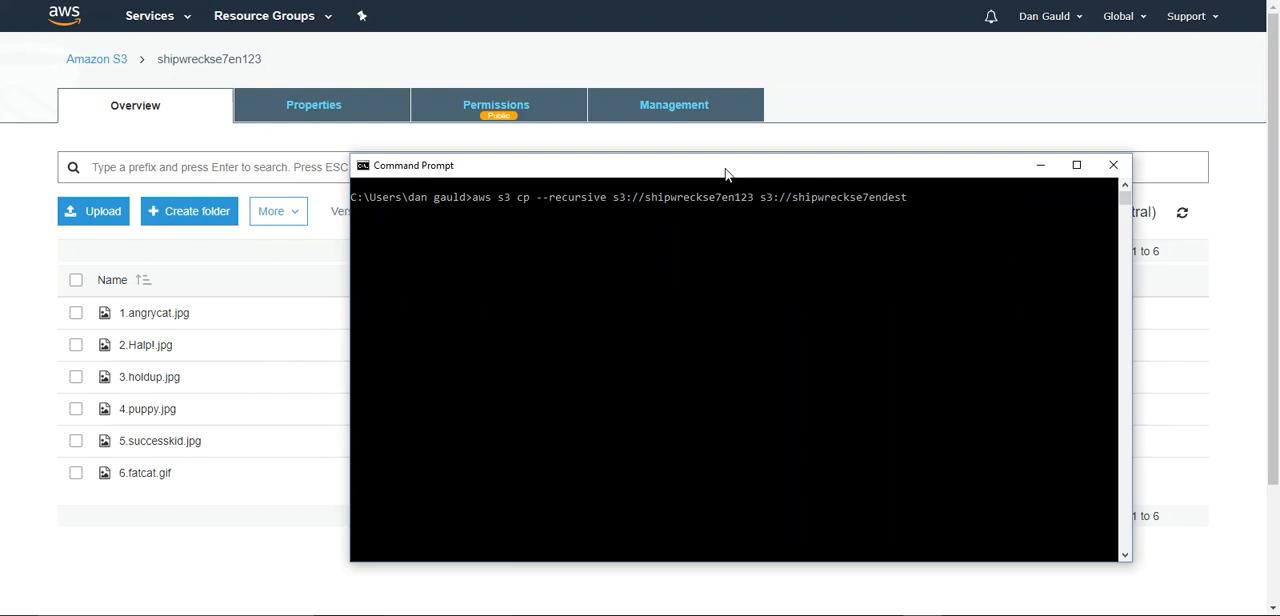
pyautogui.write('1')
pyautogui.press('Right')
pyautogui.press('Right')
pyautogui.press('Right')
pyautogui.press('Right')
pyautogui.press('Right')
pyautogui.press('Right')
pyautogui.press('Right')
pyautogui.press('Right')
pyautogui.press('Right')
pyautogui.press('Right')
pyautogui.press('Right')
pyautogui.press('Right')
pyautogui.press('Right')
pyautogui.press('Right')
pyautogui.press('Right')
pyautogui.press('Right')
pyautogui.press('Right')
pyautogui.press('Right')
pyautogui.press('Right')
pyautogui.press('Right')
pyautogui.press('Right')
pyautogui.press('Right')
pyautogui.press('Right')
pyautogui.press('Right')
pyautogui.press('Right')
pyautogui.press('Return')
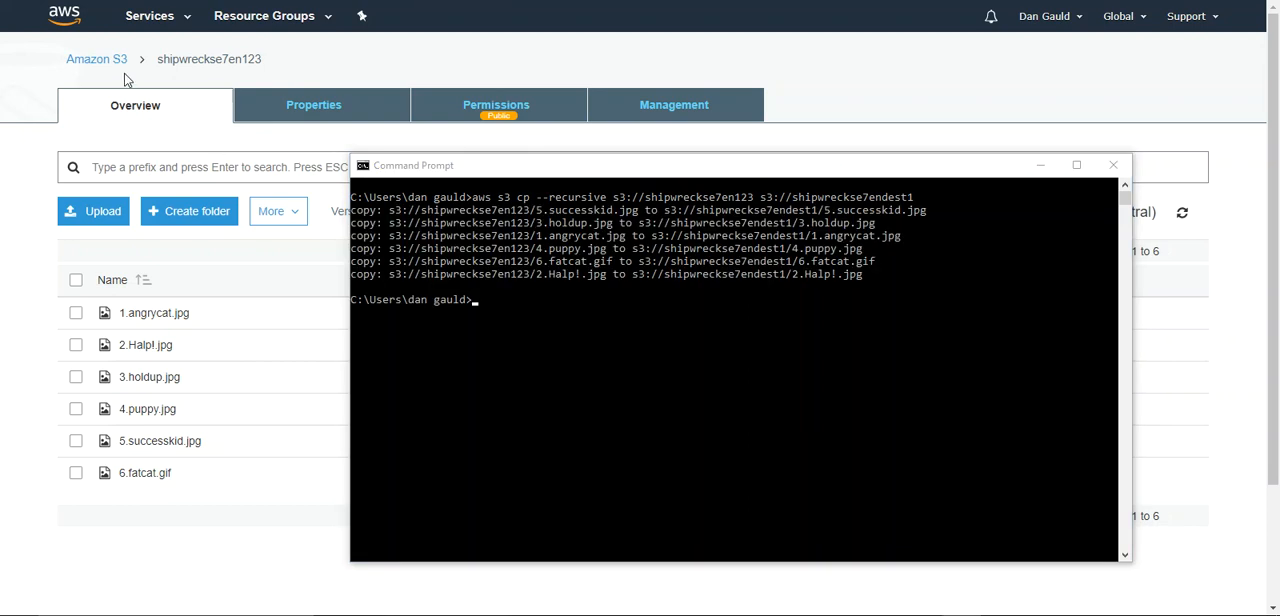
# - Open the destination bucket shipwreckse7endest1 in the S3 console to check the copied objects
pyautogui.click(90, 62)
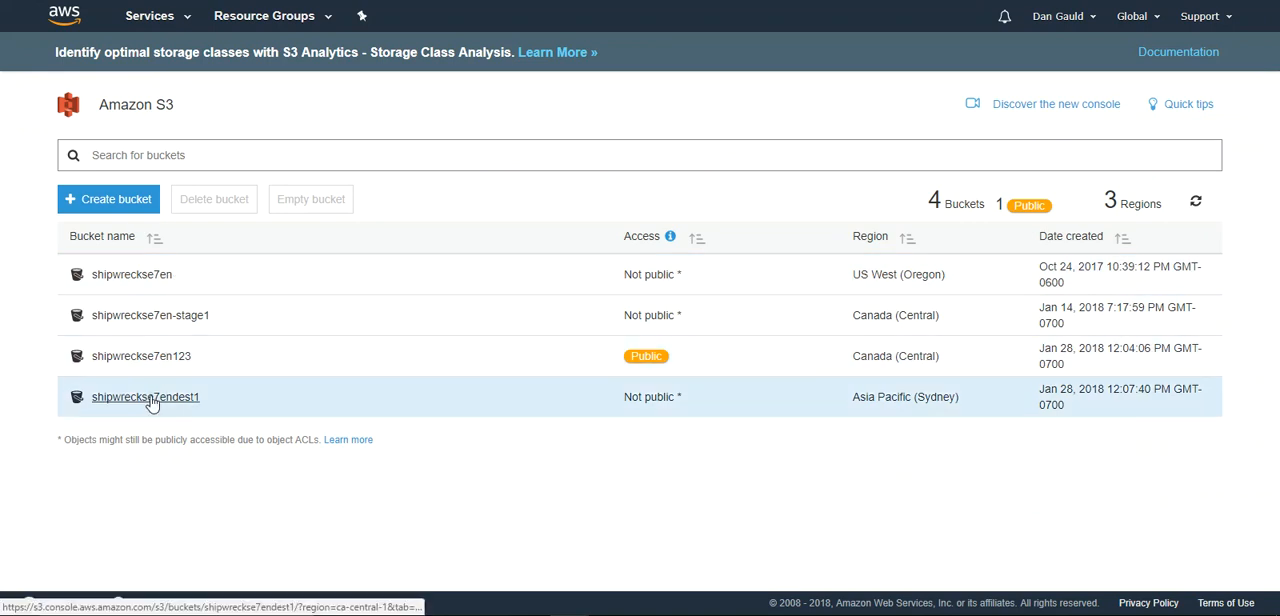
pyautogui.click(150, 398)
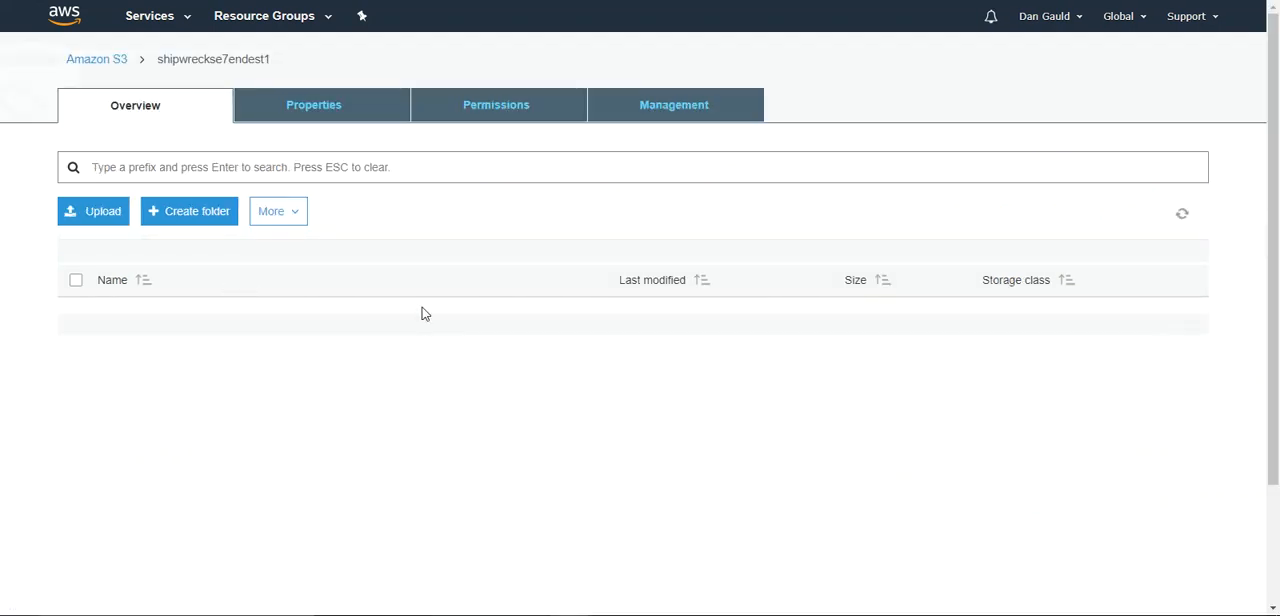